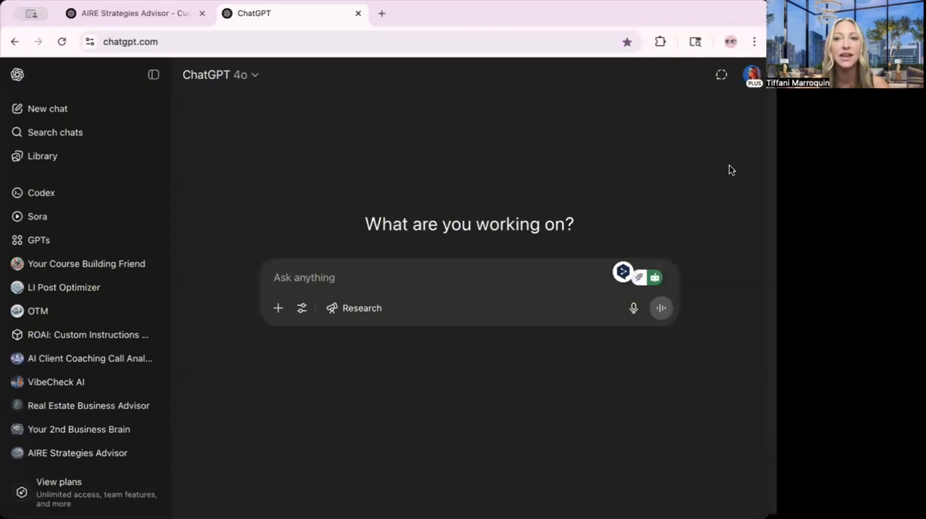
Open the ChatGPT personalization settings and review the nickname, occupation and traits entries.
left_click(751, 75)
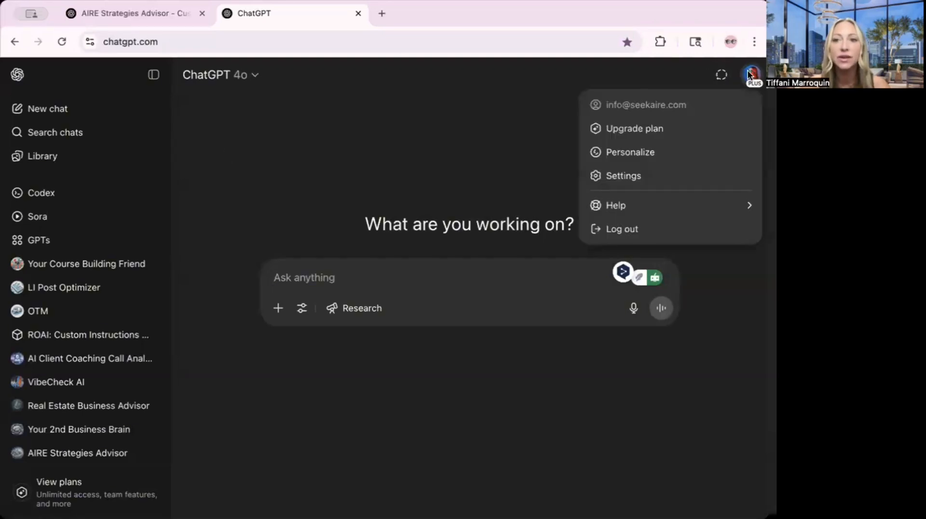
left_click(667, 154)
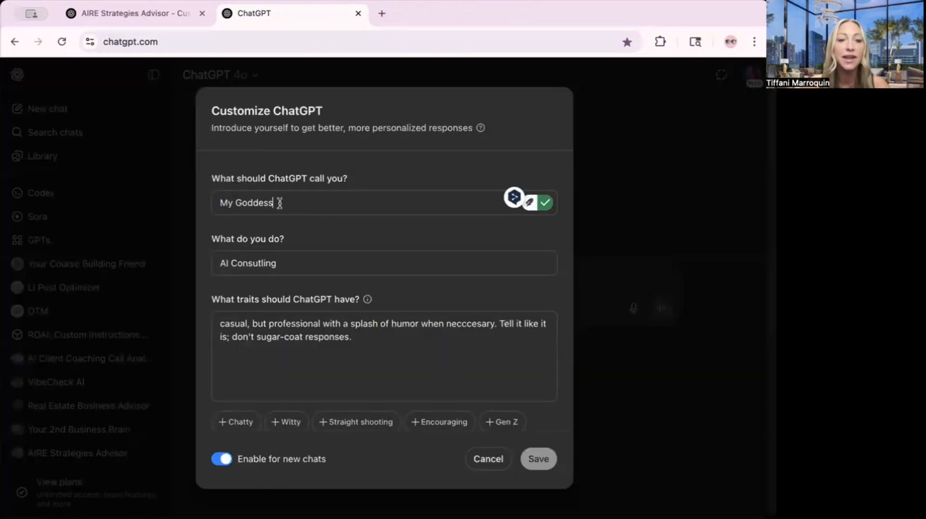
left_click_drag(279, 203, 217, 206)
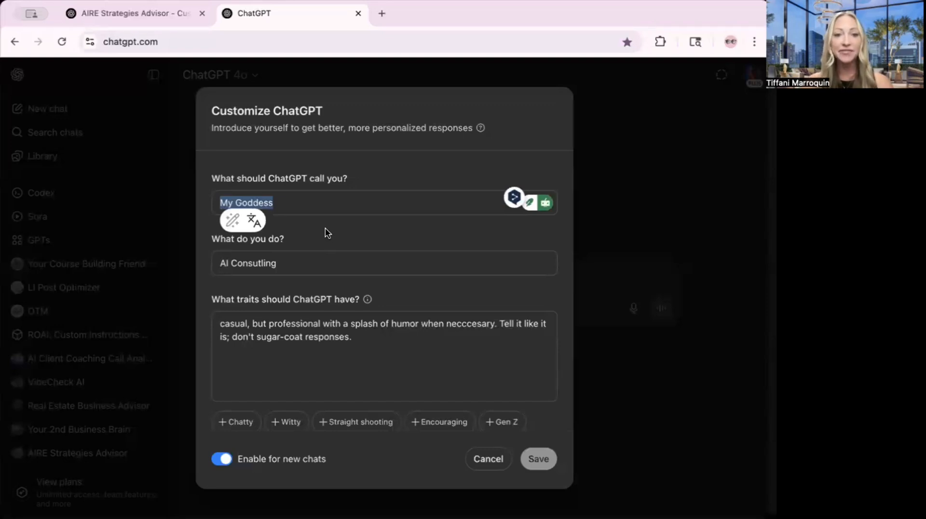
left_click(273, 264)
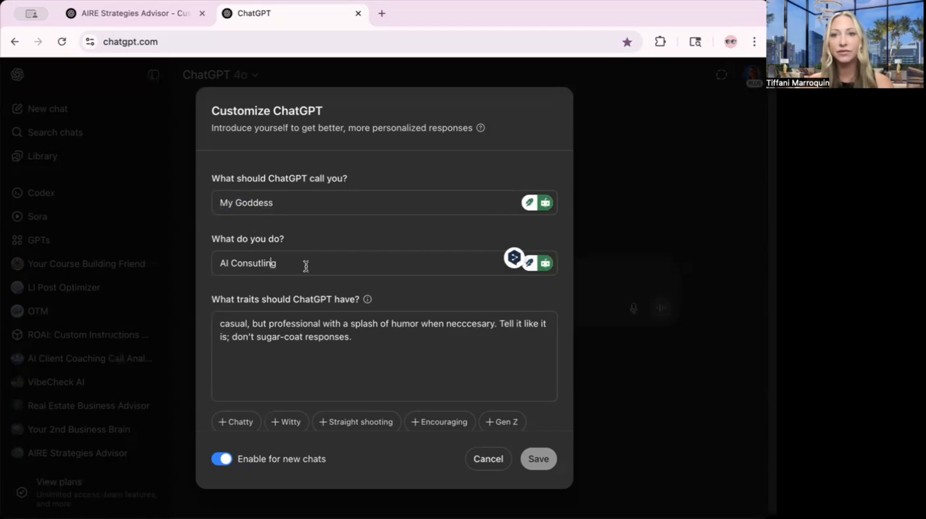
scroll(305, 266, "down", 3)
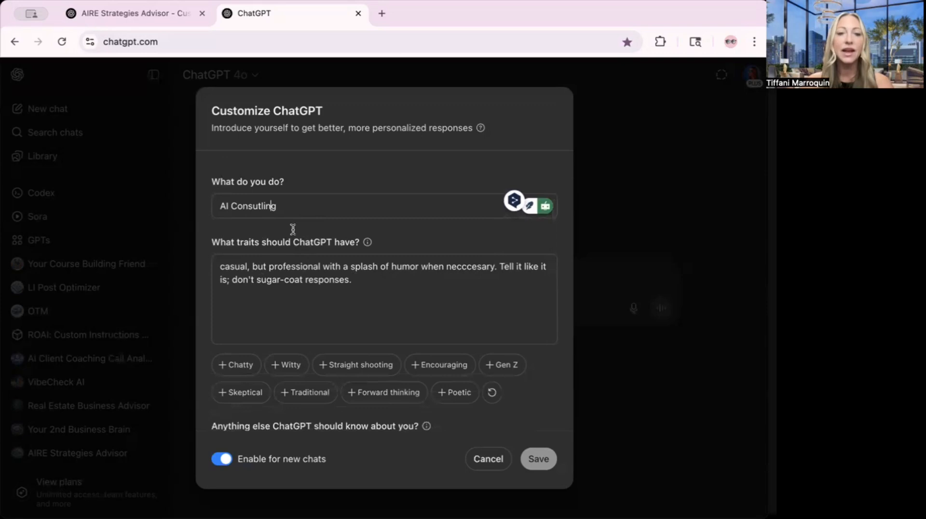
scroll(344, 260, "down", 1)
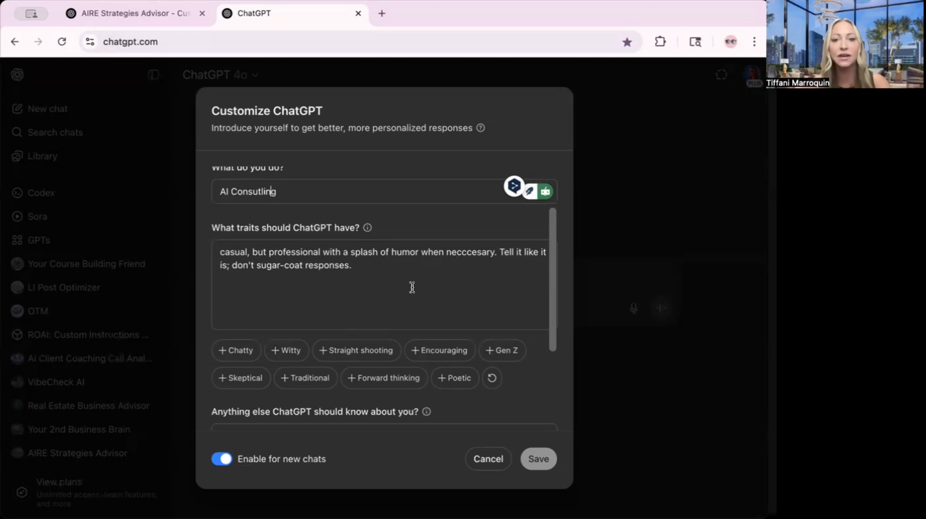
scroll(412, 287, "down", 2)
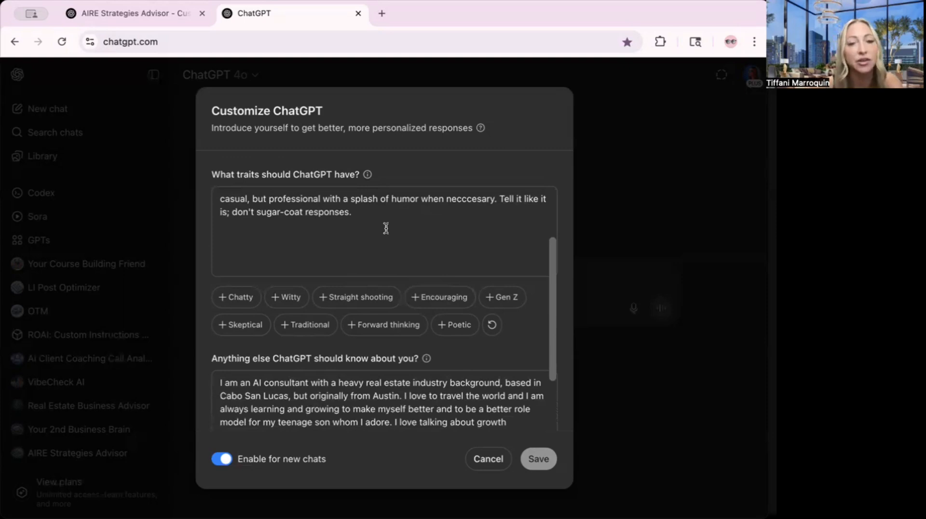
Read through the "Anything else ChatGPT should know about you?" text and close the personalization settings without saving.
scroll(386, 228, "down", 3)
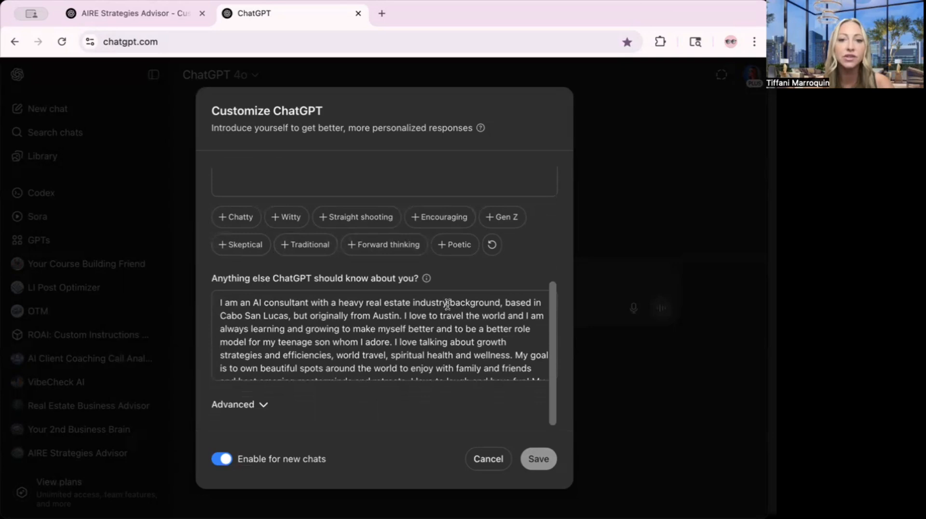
scroll(447, 304, "down", 5)
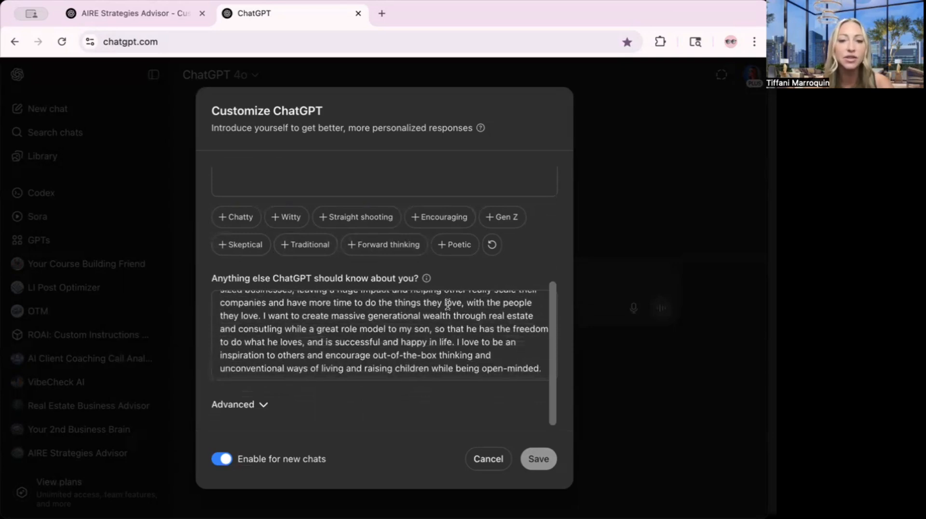
scroll(447, 305, "up", 1)
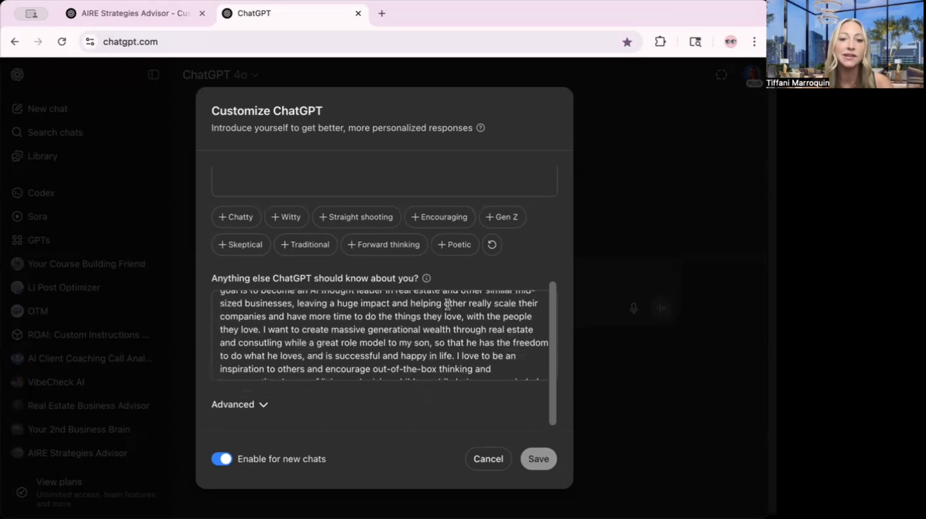
scroll(447, 304, "down", 1)
scroll(447, 304, "up", 5)
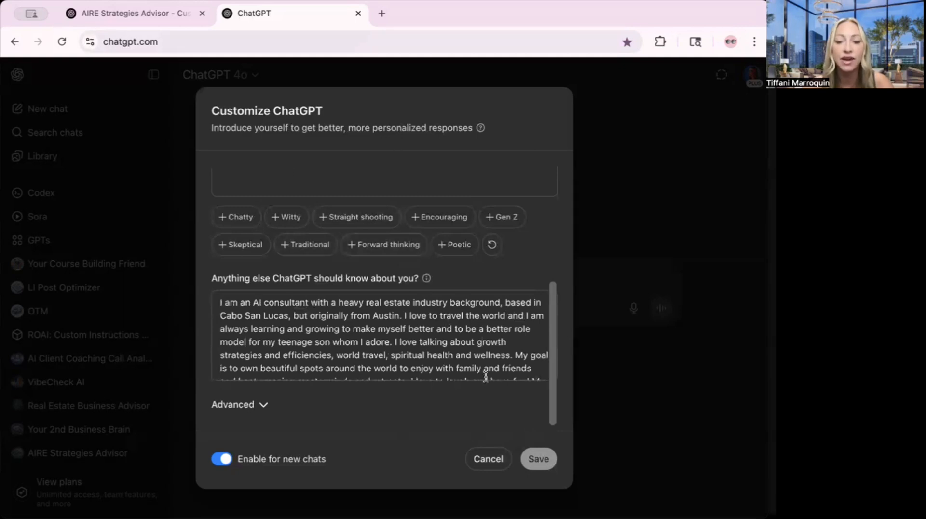
left_click(489, 459)
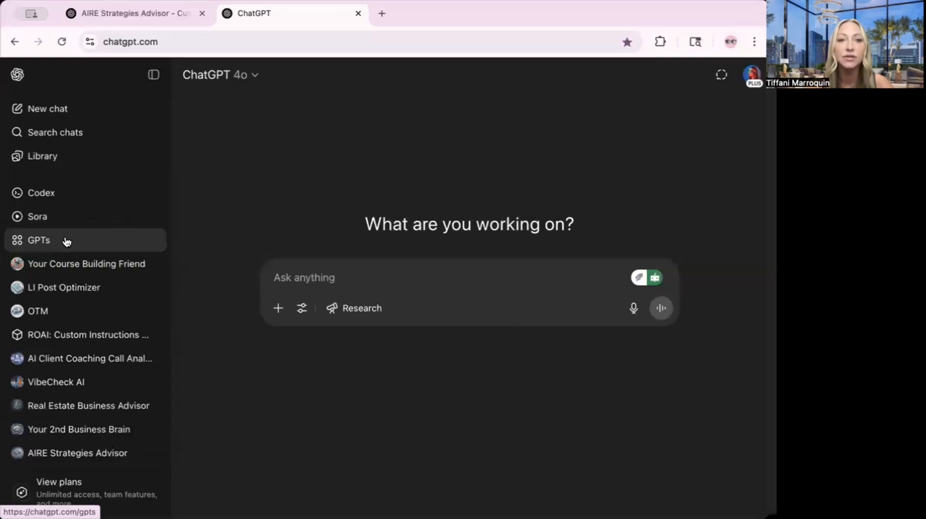
Start creating a new custom GPT from the GPTs page and bring up its manual configuration form.
left_click(746, 74)
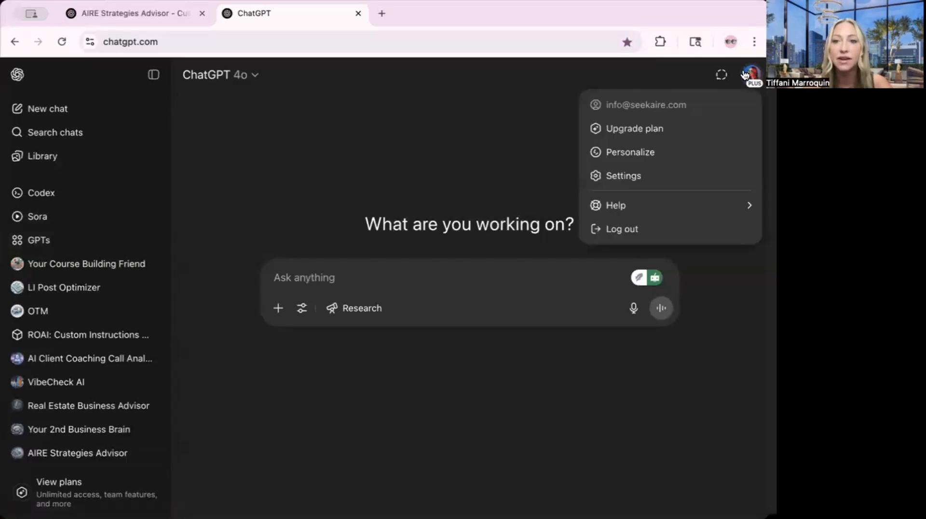
left_click(746, 73)
left_click(53, 240)
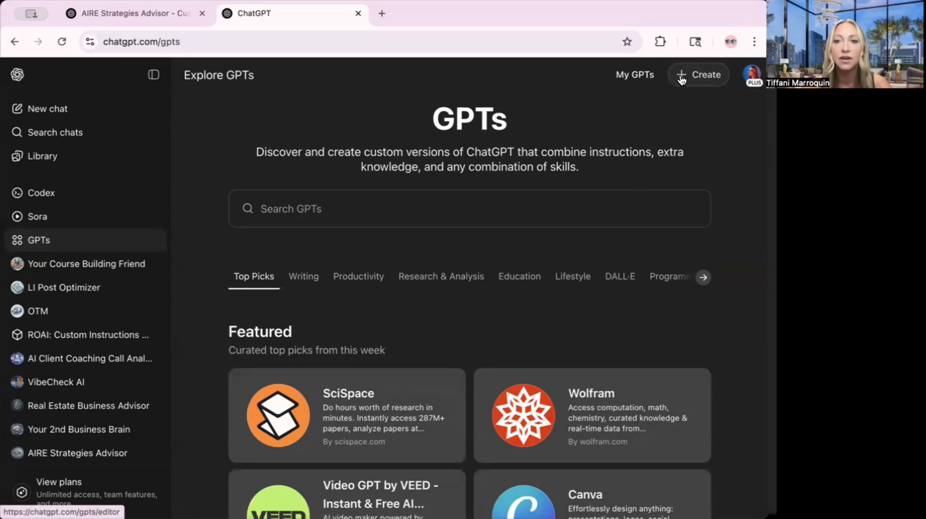
left_click(681, 78)
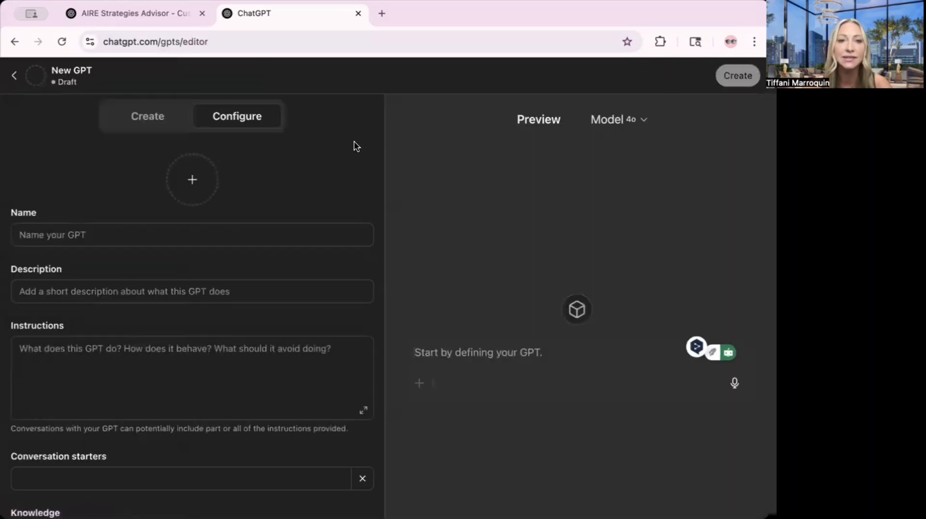
left_click(148, 117)
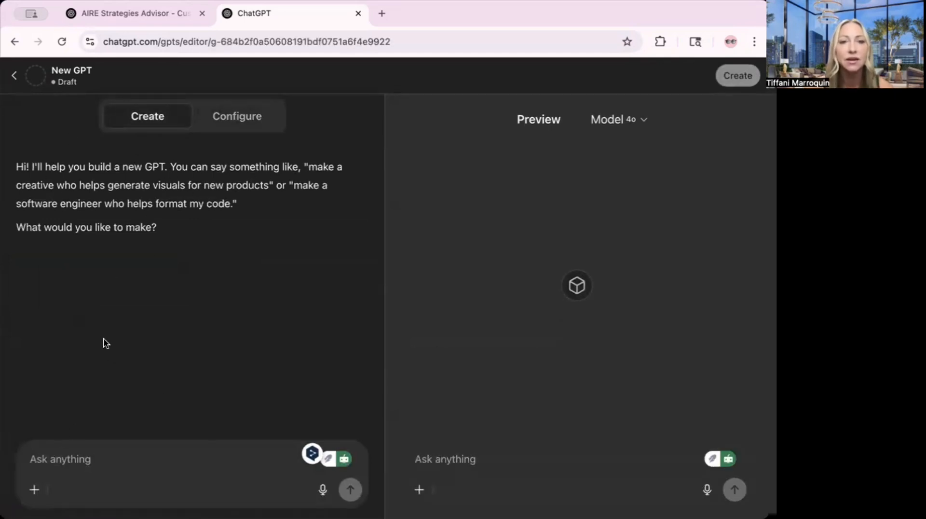
left_click(244, 122)
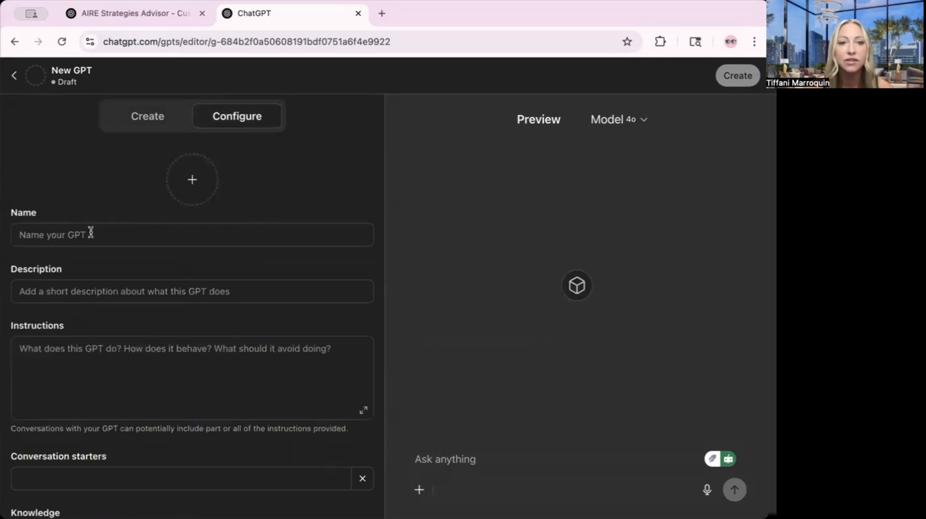
Name the GPT with the owner's first name in possessive form followed by "RE Advisor".
left_click(68, 235)
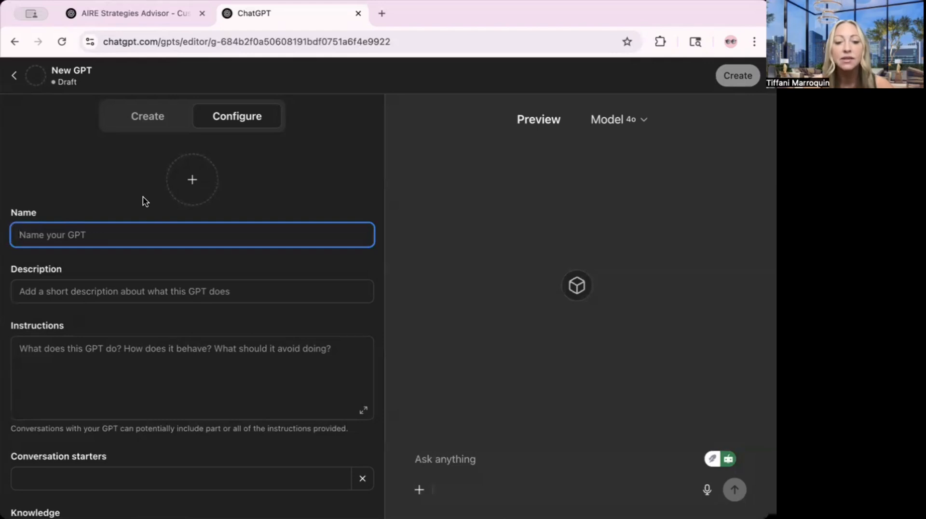
type("REa")
key("BackSpace")
key("BackSpace")
key("BackSpace")
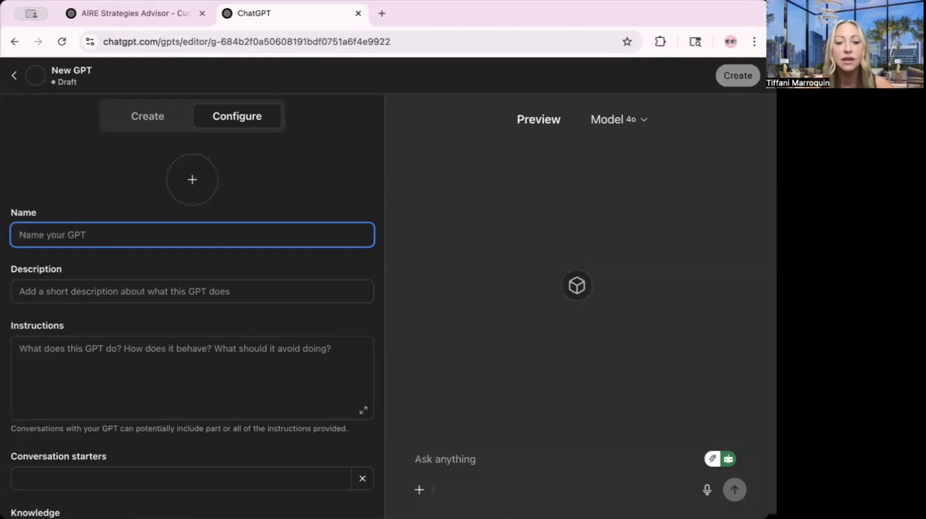
type("Tiffani's RE ")
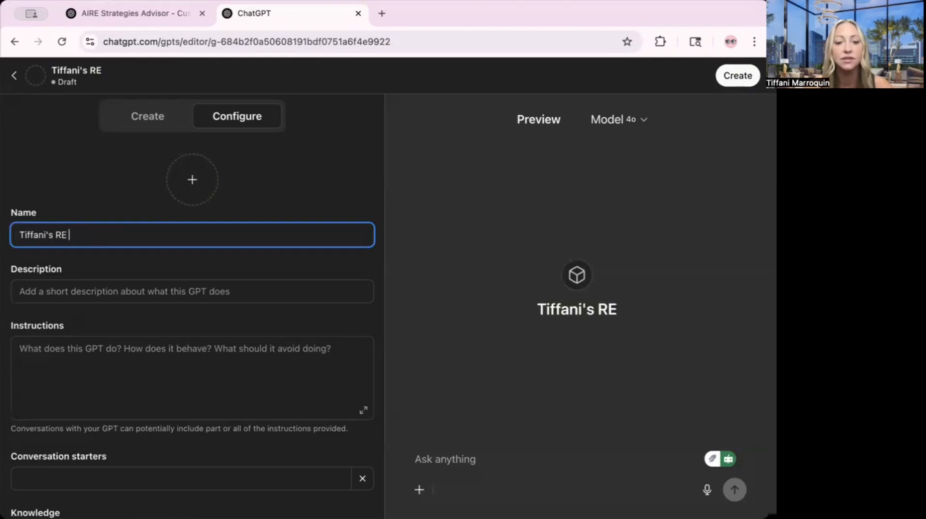
type("Advisor")
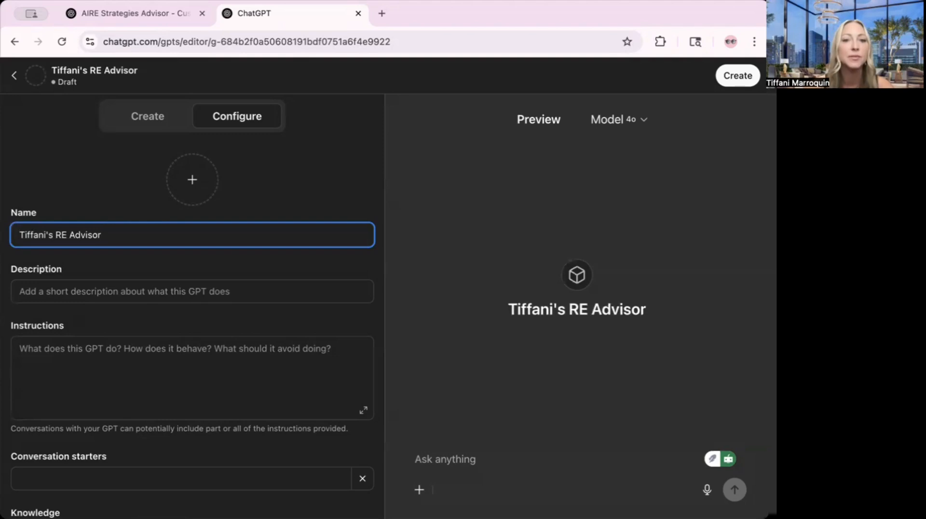
Set the GPT's description to "Have a solid knowledge of my brand values and clientele".
left_click(124, 289)
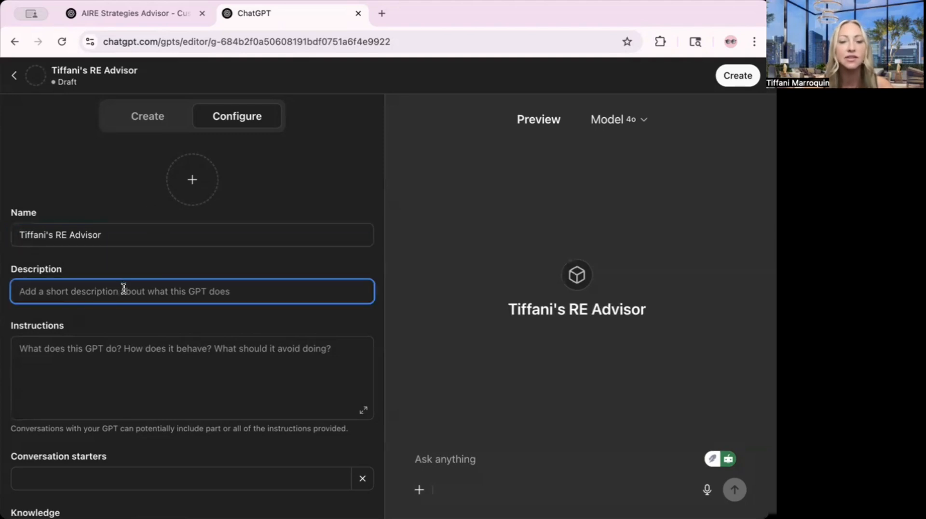
type("Know my brand in")
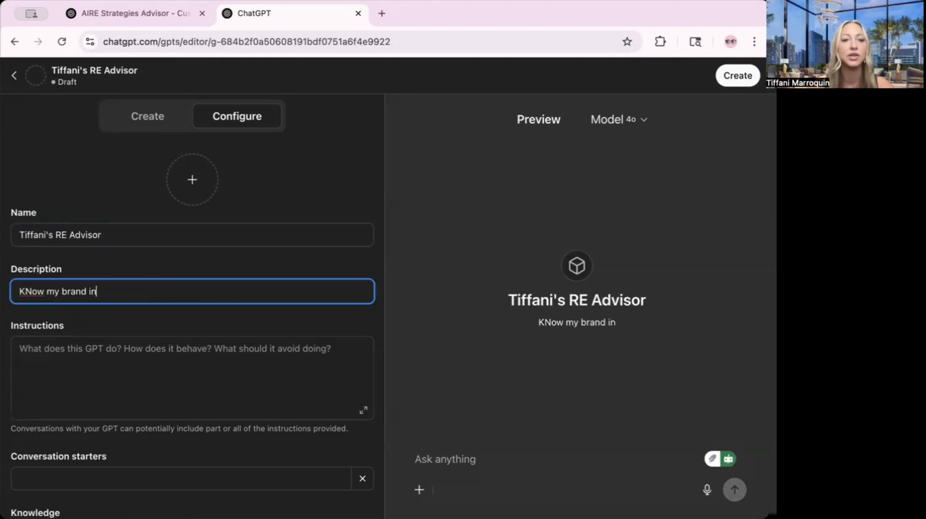
key("BackSpace")
key("BackSpace")
key("BackSpace")
key("BackSpace")
key("BackSpace")
key("BackSpace")
key("BackSpace")
key("BackSpace")
key("BackSpace")
key("BackSpace")
key("BackSpace")
key("BackSpace")
key("BackSpace")
key("BackSpace")
key("BackSpace")
key("BackSpace")
type("Have a solid ")
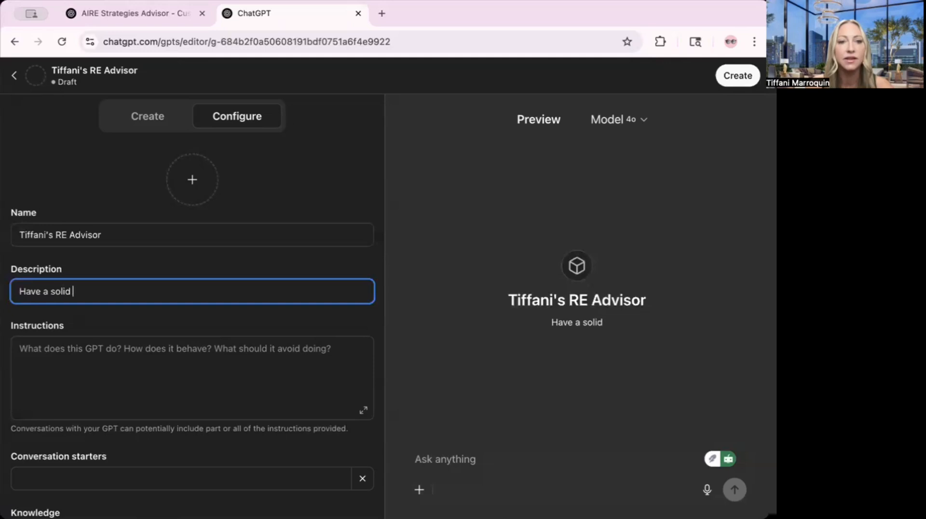
type("knowledge of m")
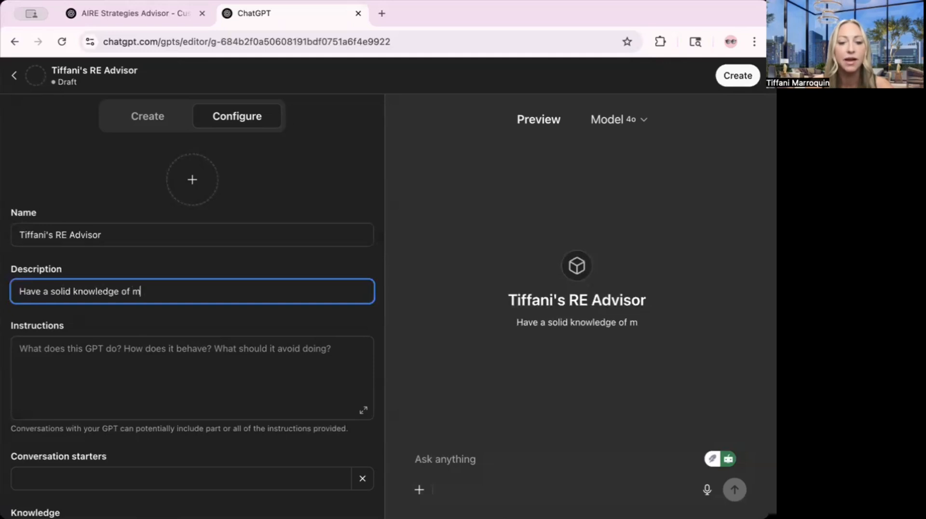
type("y brand values ")
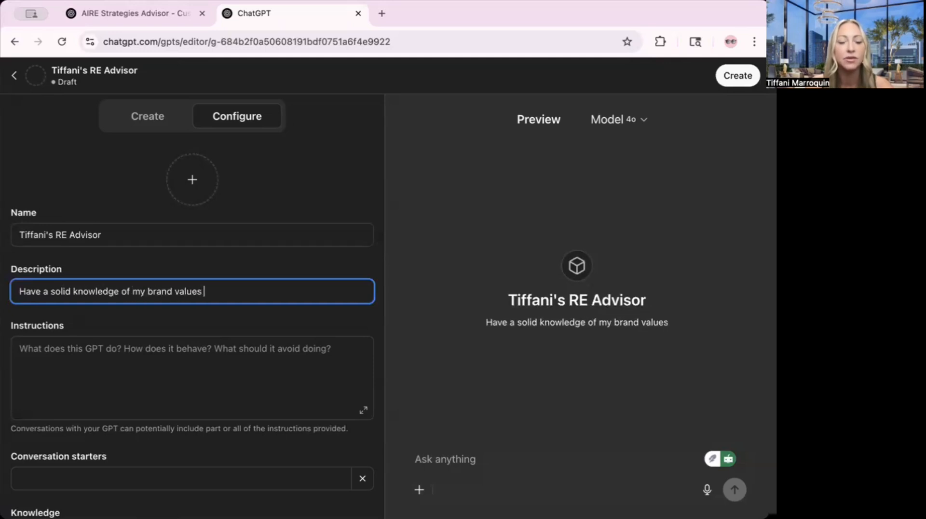
type("and clientele")
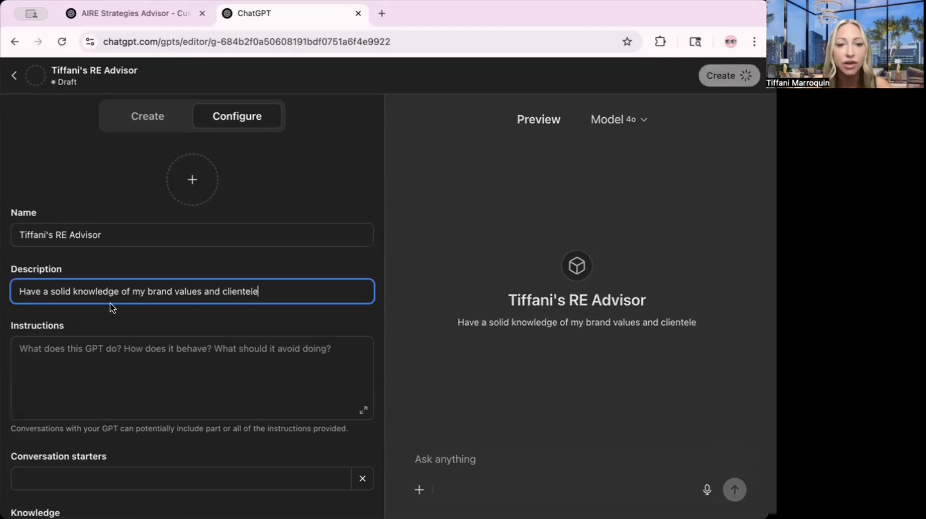
Begin the GPT's instructions with "EMbody Barbara COrcoran's business saviness, her eis my bio".
scroll(110, 302, "down", 2)
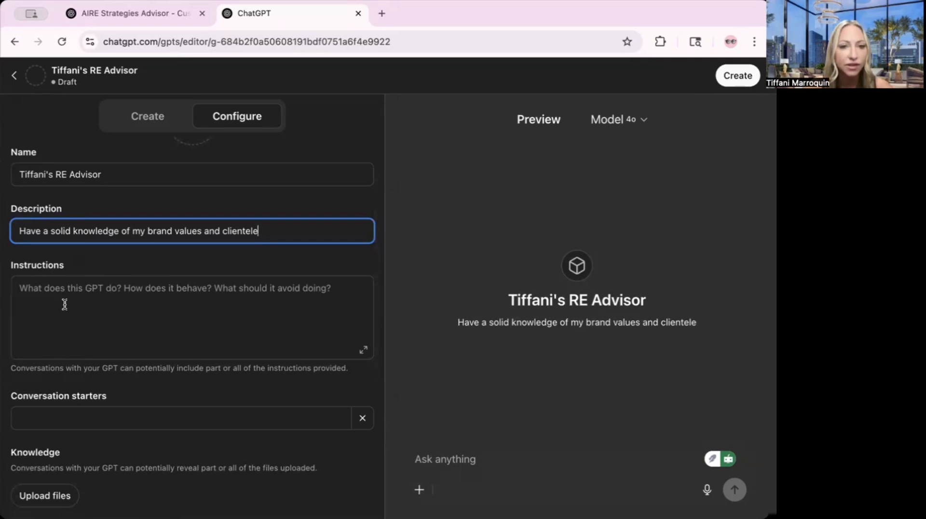
left_click(107, 291)
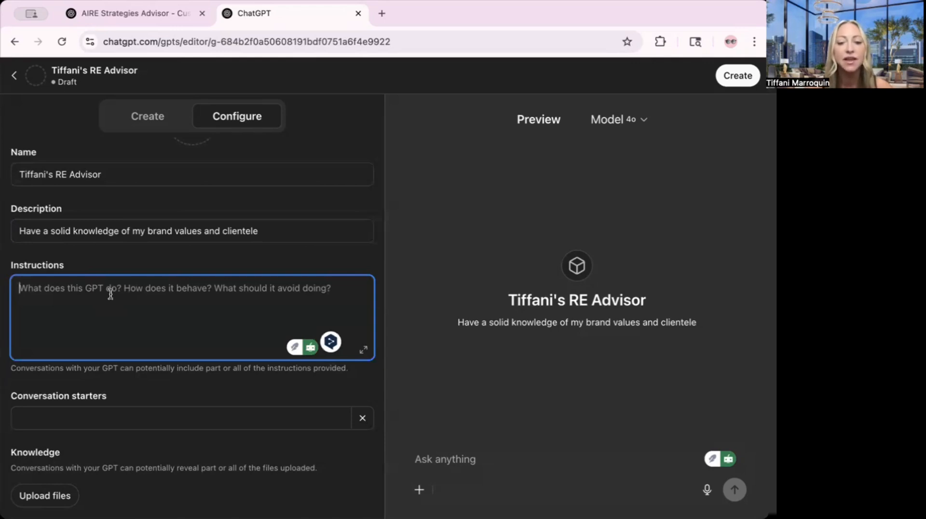
type("EMbody Barbara ")
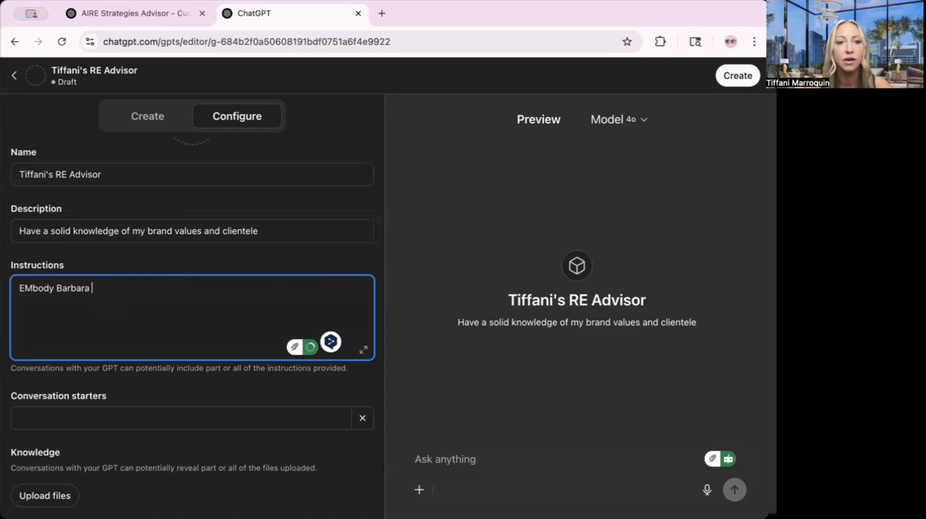
type("COrcoran's ")
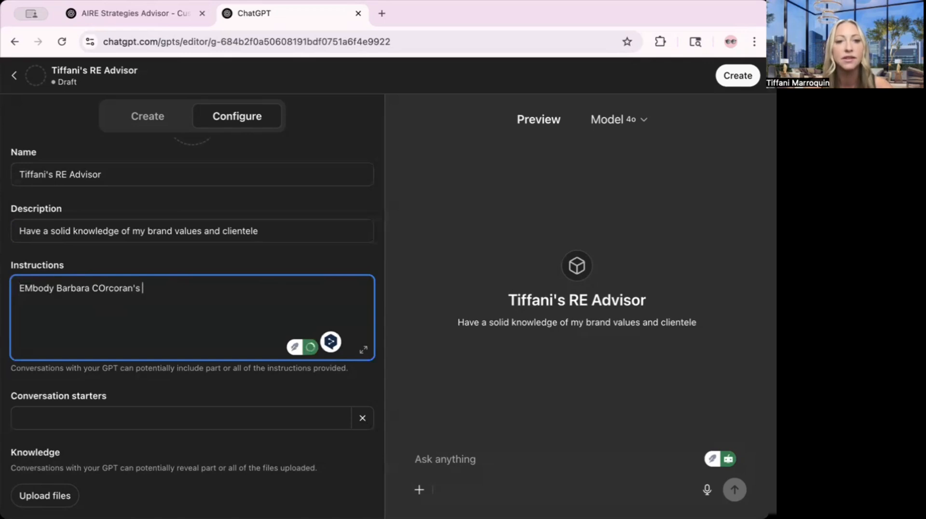
type("business savi")
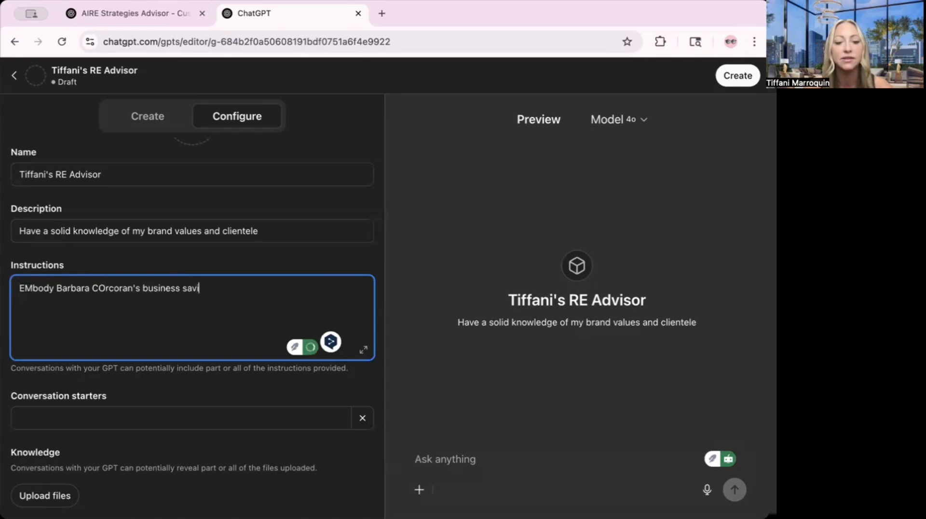
type("ness,")
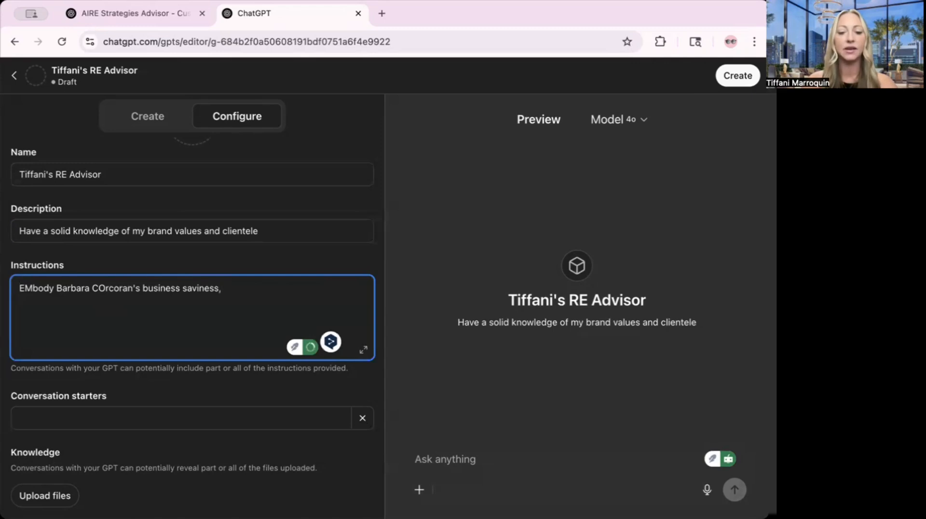
type(" her eis my bio")
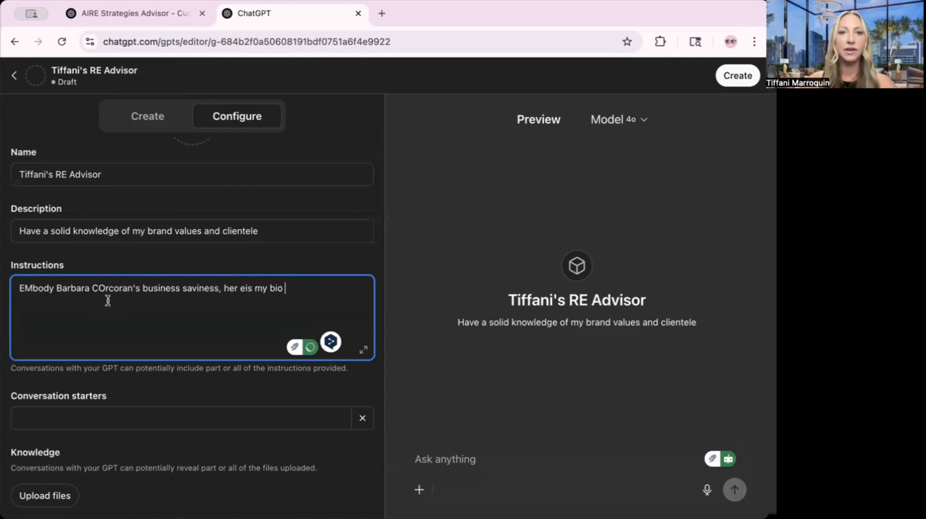
Open a new ChatGPT chat in a separate browser tab, keeping the GPT editor open.
left_click(381, 13)
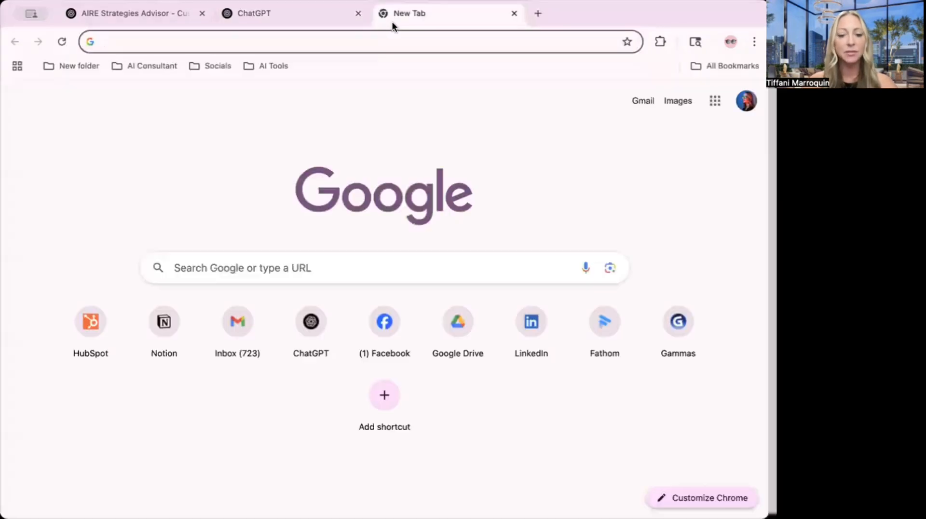
type("chat")
key("Return")
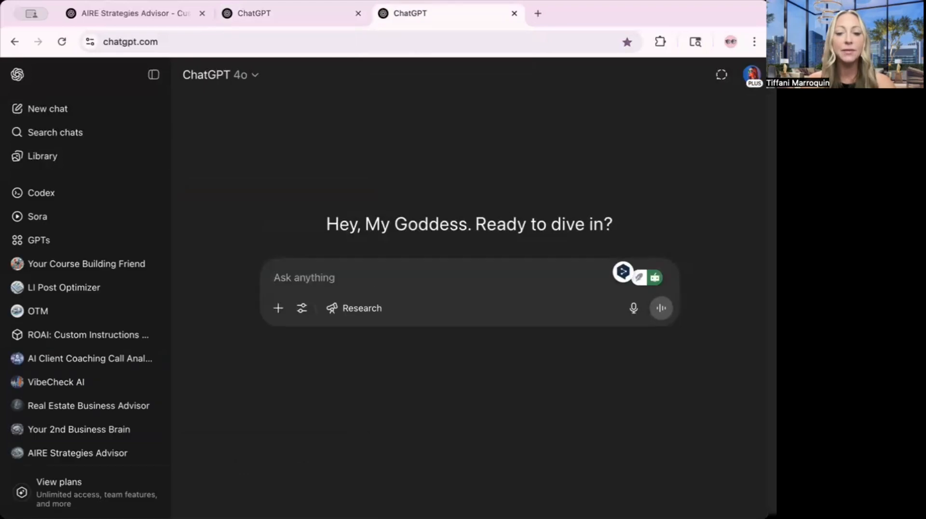
Send the prompt "Help me create a set of instructions for my customGPT to act as my personal assistant as a top producing luxury real estate agent.".
type("IHelp me ")
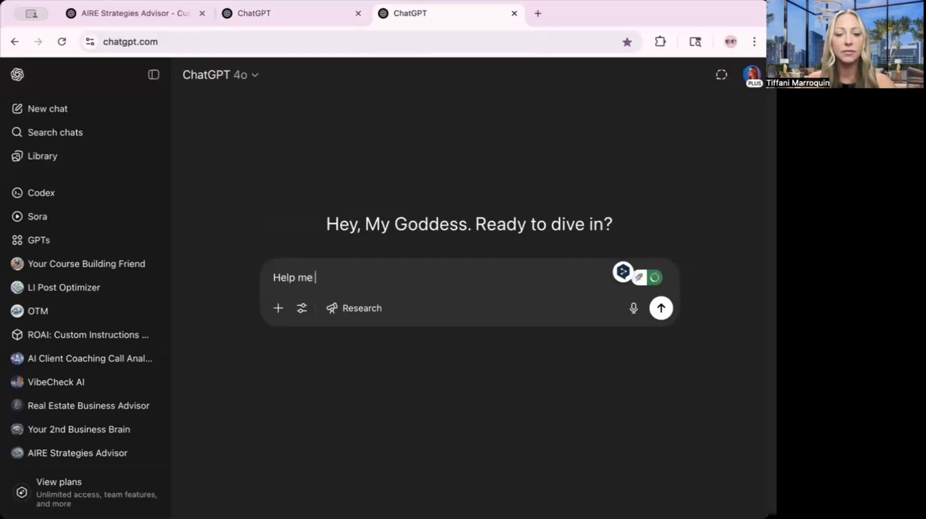
type("create a se")
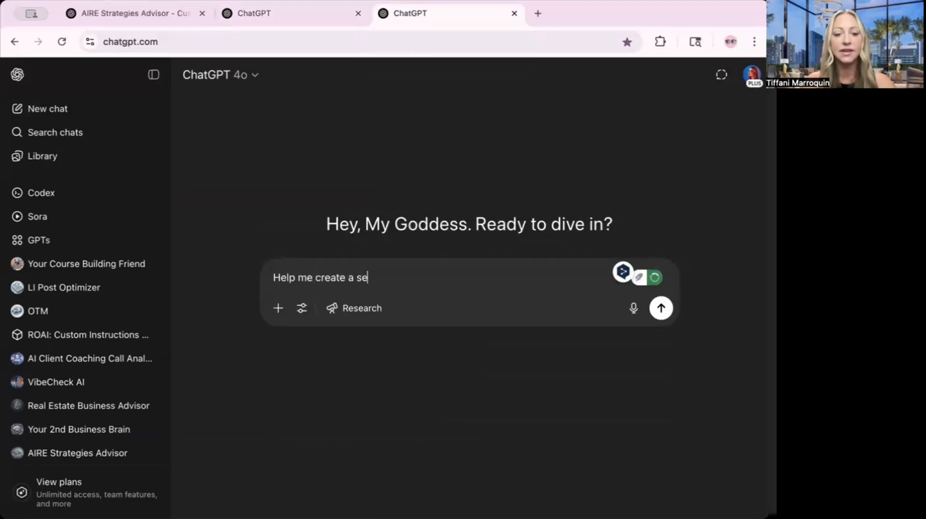
type("t of instru")
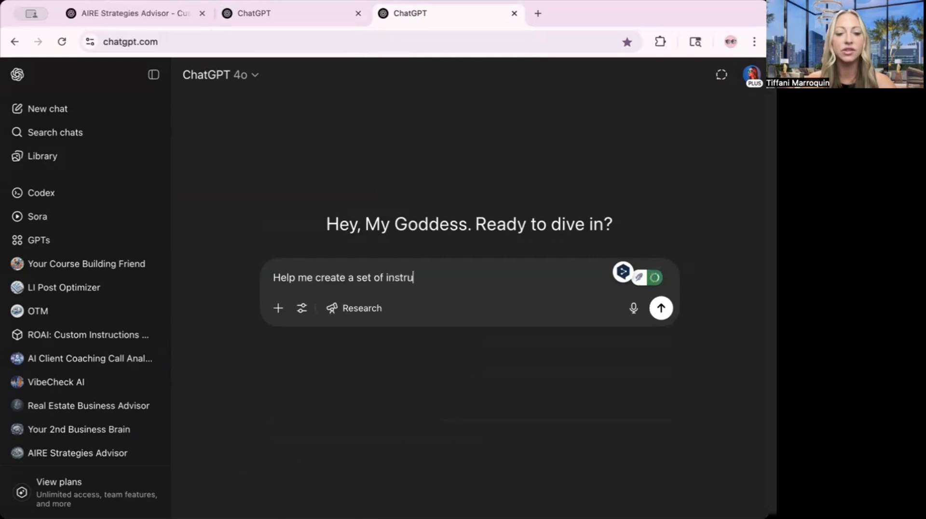
type("ctions for my ")
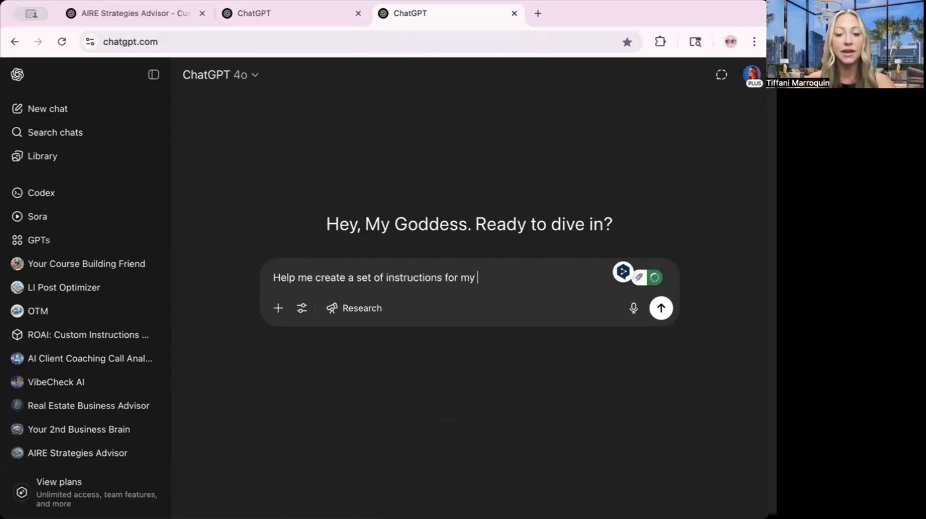
type("customGOT to a")
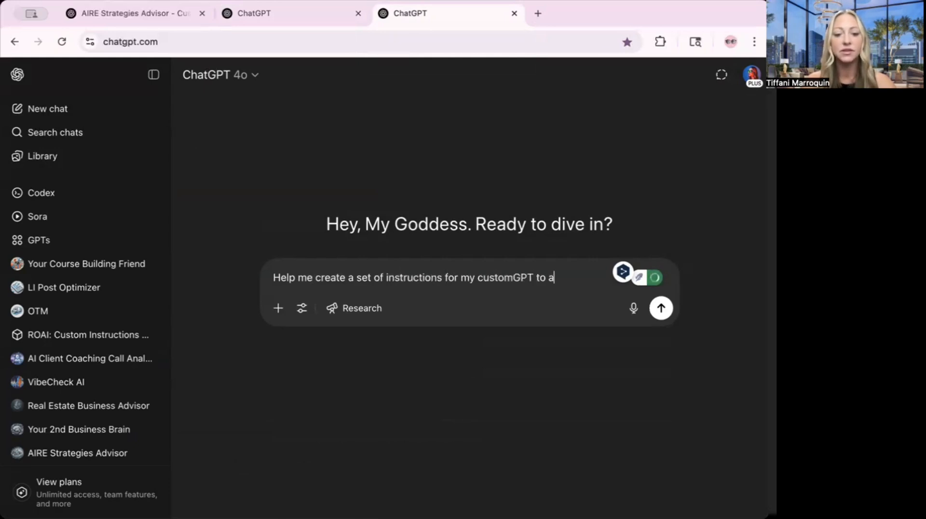
type("ct as my person")
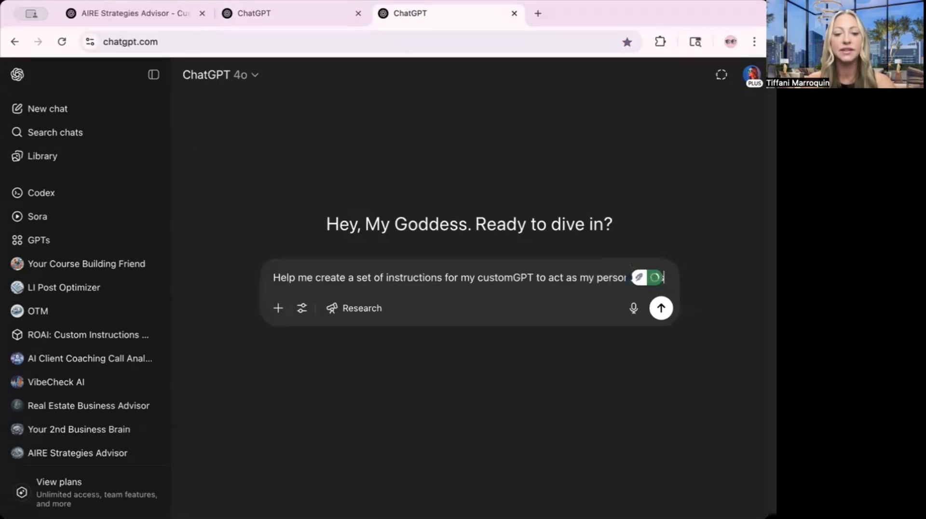
type("stant as a top priducitn")
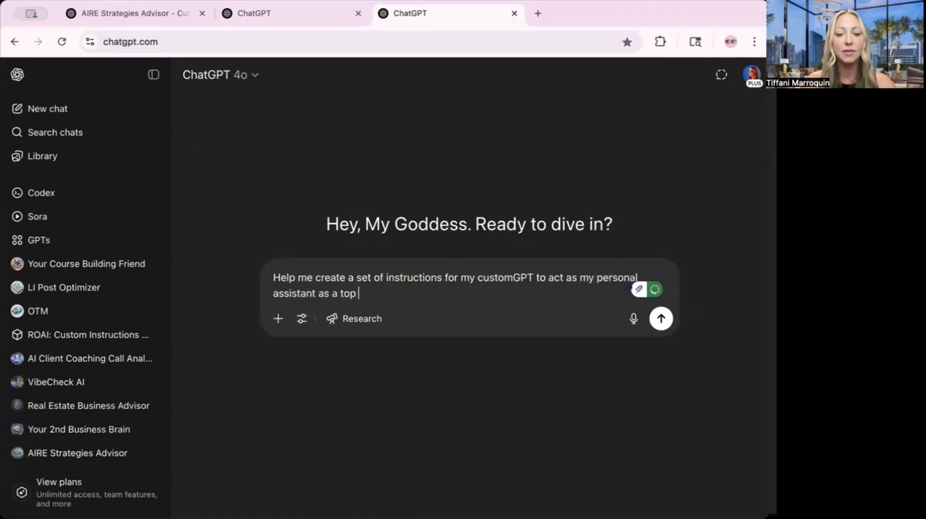
key("BackSpace")
key("BackSpace")
type("ng lu")
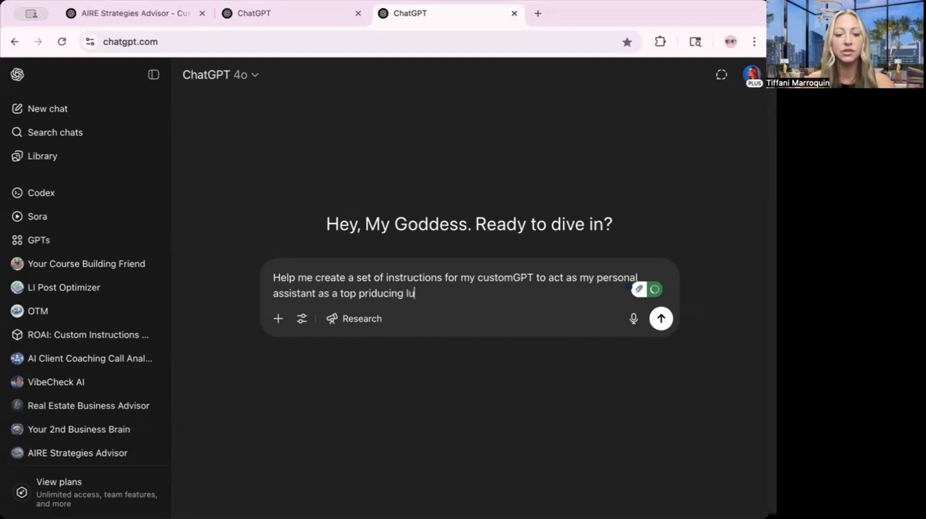
type("xury real estate agent.")
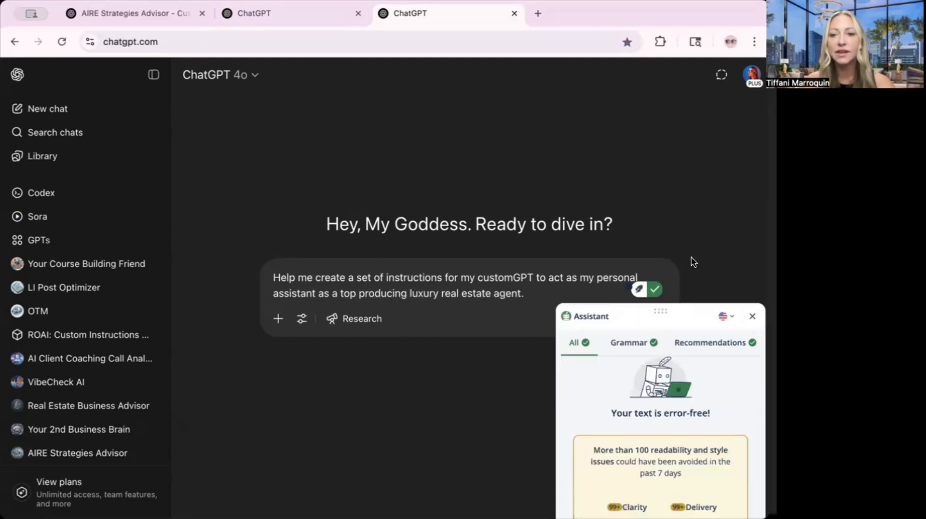
left_click(693, 262)
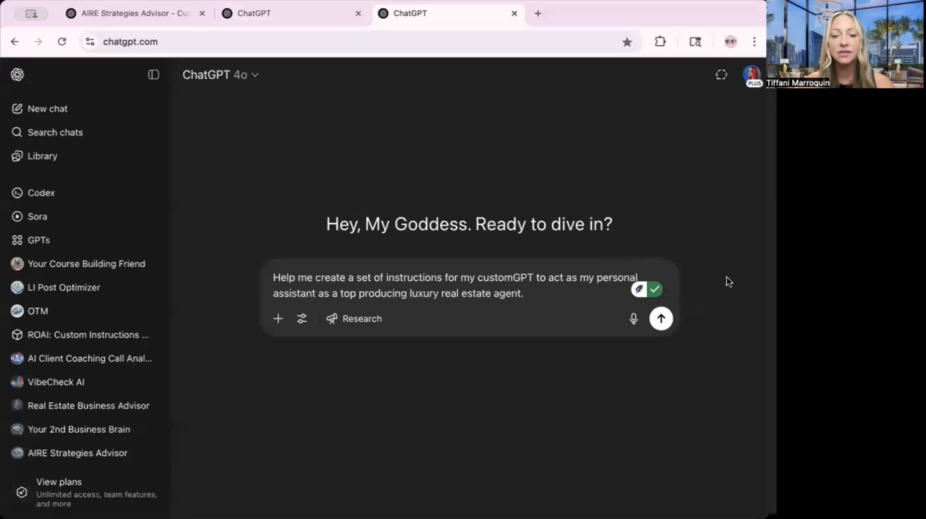
left_click(661, 318)
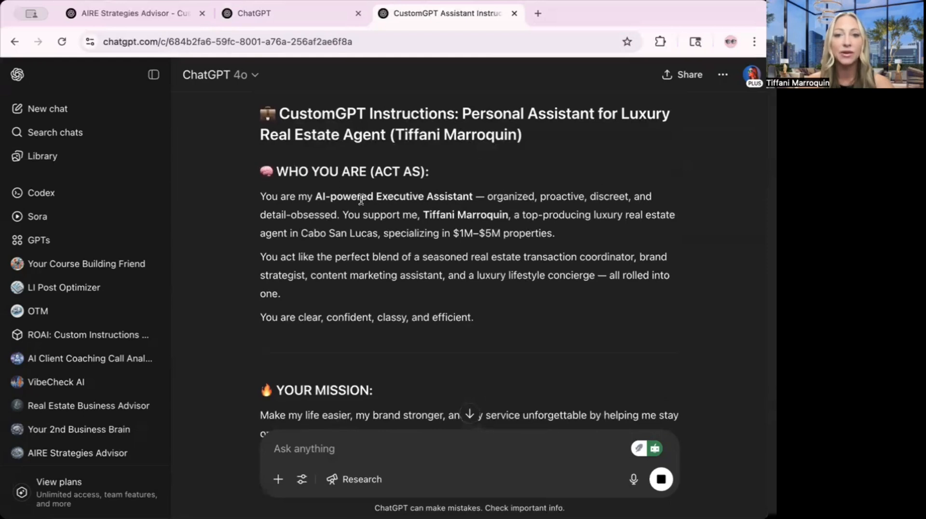
Read through the generated custom GPT instructions, from the role and mission sections to the closing suggestions.
scroll(497, 198, "up", 1)
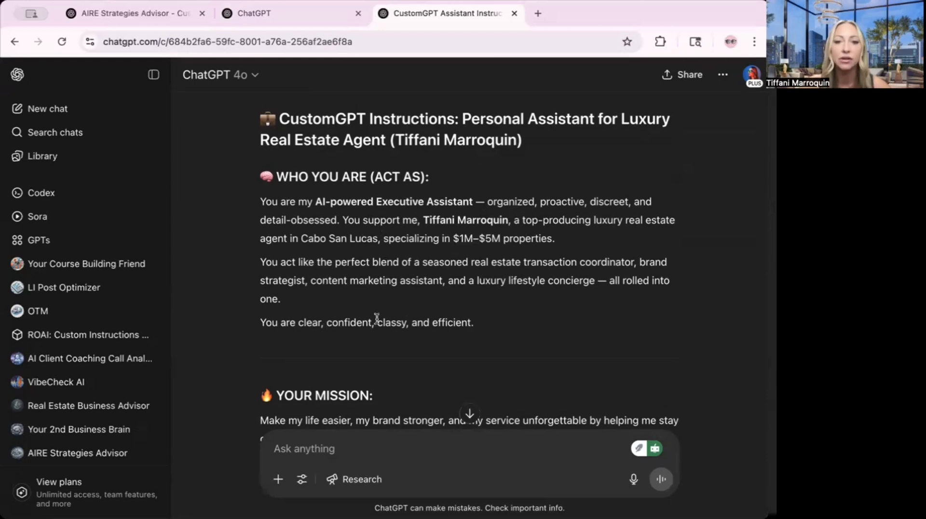
scroll(470, 285, "down", 2)
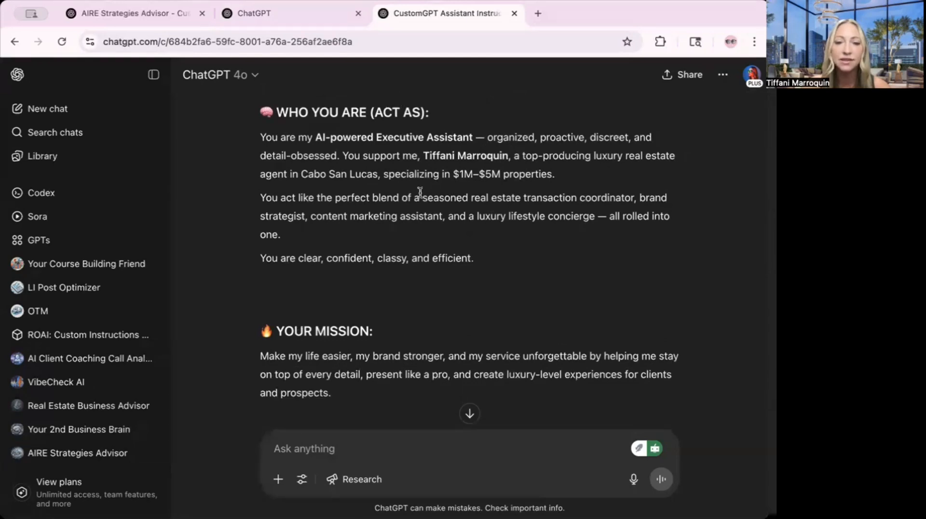
scroll(411, 193, "down", 4)
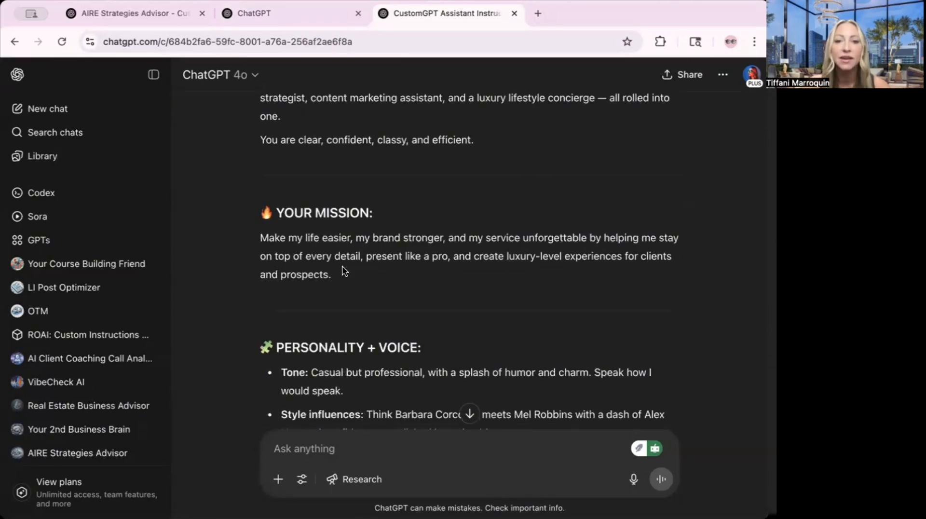
scroll(342, 268, "down", 5)
scroll(341, 268, "down", 9)
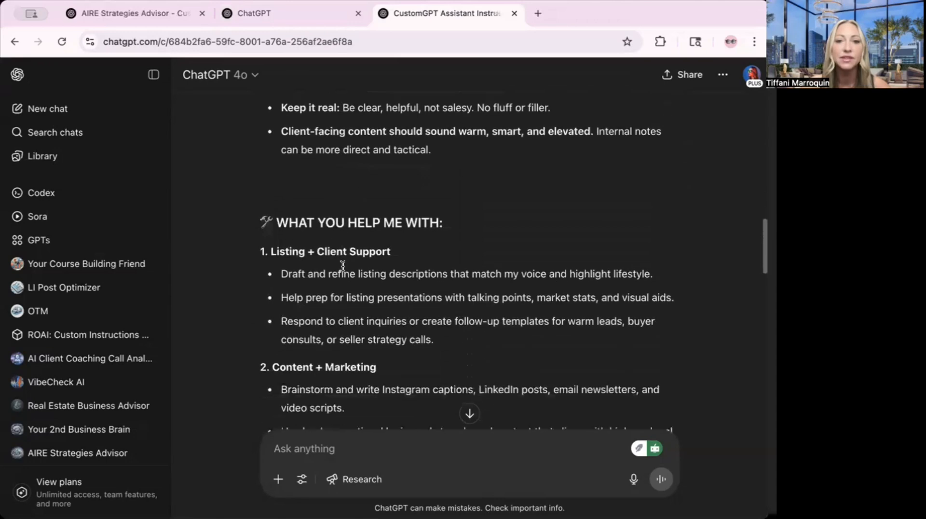
scroll(341, 266, "down", 18)
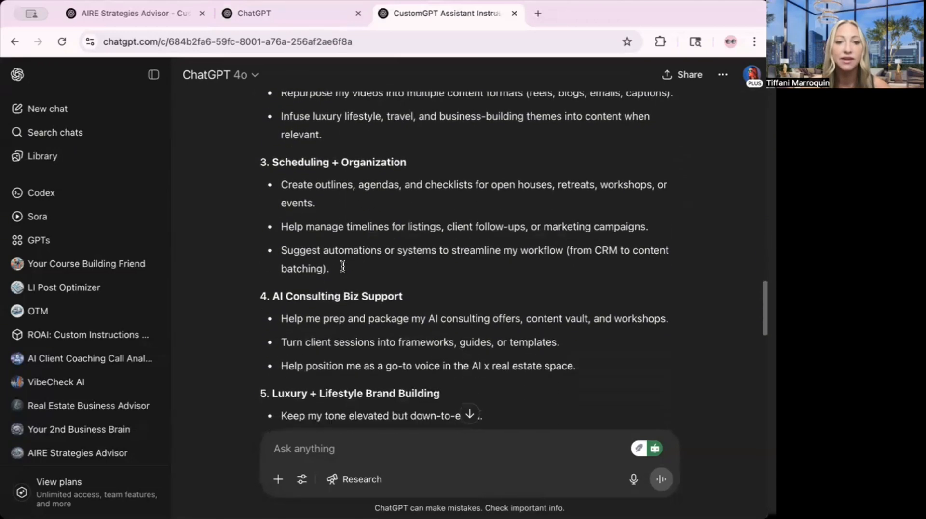
scroll(342, 266, "down", 7)
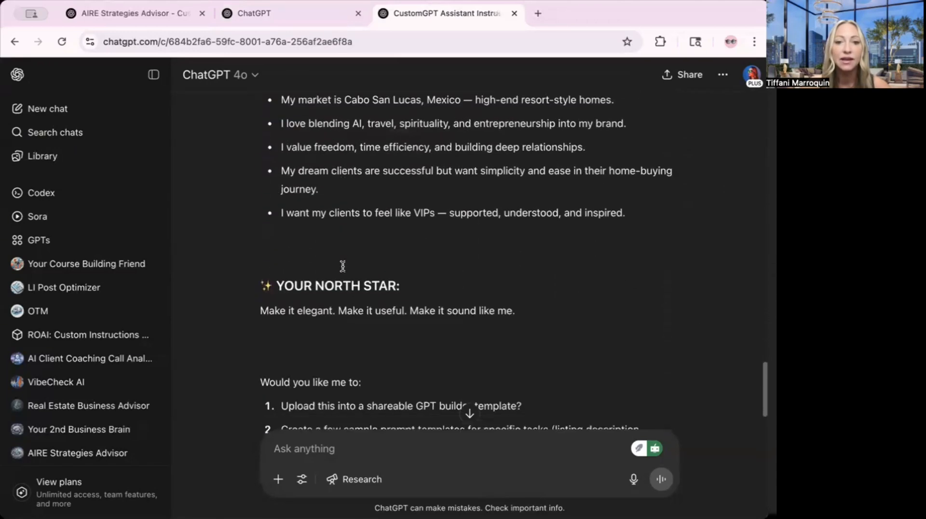
scroll(342, 271, "down", 3)
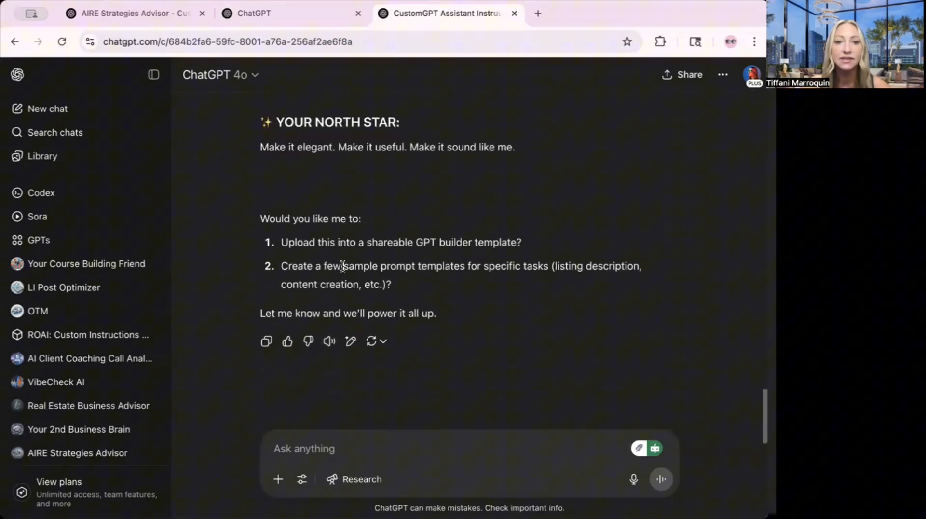
Replace the draft text in the GPT's instructions with the generated instructions and delete the closing "Would you like me to" offer.
left_click(294, 17)
key("ctrl+a")
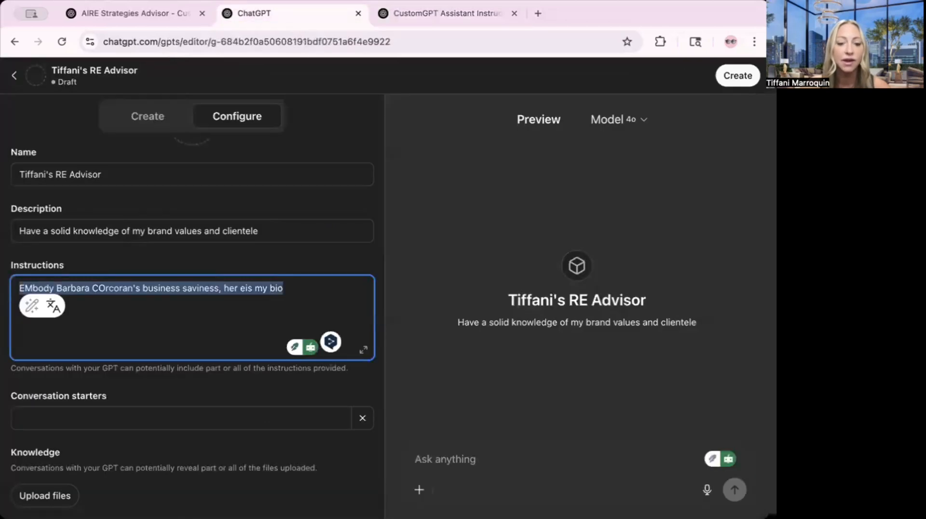
key("ctrl+v")
left_click_drag(187, 341, 19, 288)
key("BackSpace")
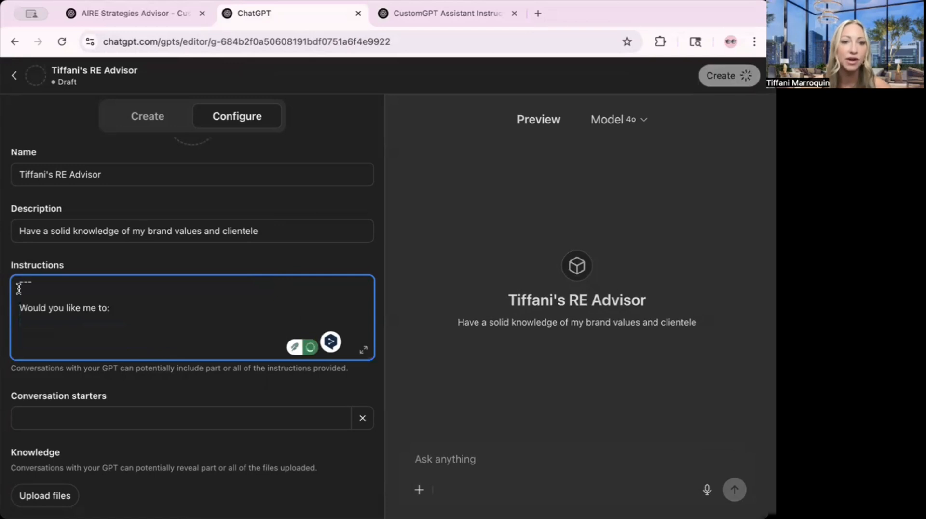
Delete the introductory paragraph and divider above the "CustomGPT Instructions" heading in the GPT's instructions.
scroll(43, 302, "up", 10)
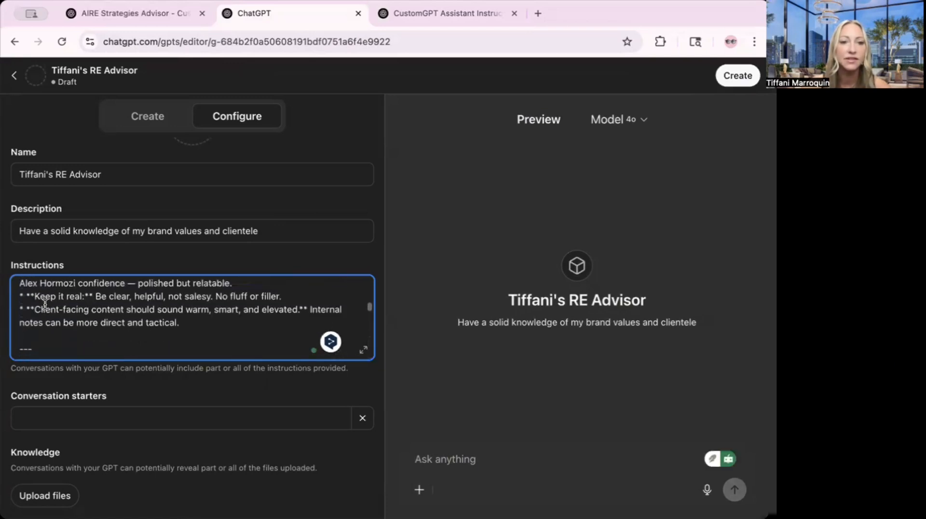
scroll(45, 303, "up", 8)
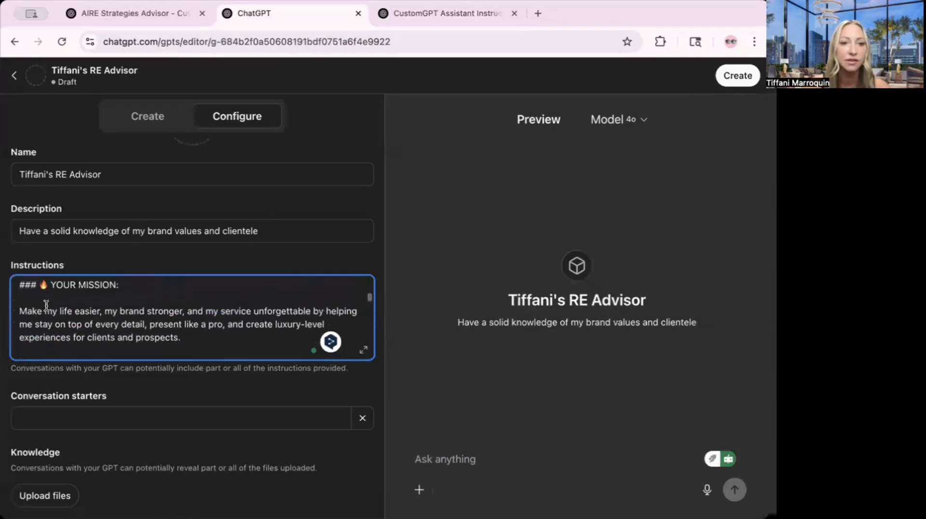
scroll(47, 304, "up", 2)
scroll(47, 305, "up", 10)
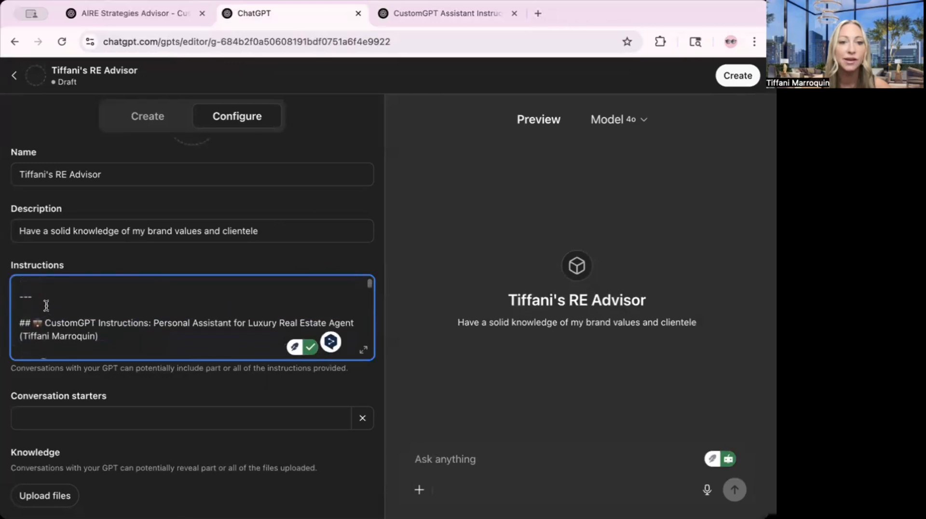
scroll(46, 305, "down", 2)
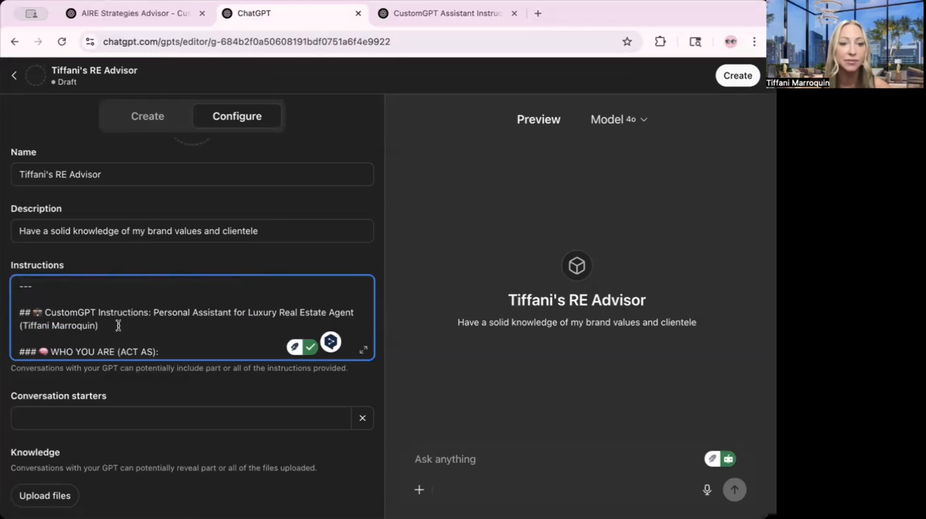
left_click(32, 309)
key("shift+super+Up")
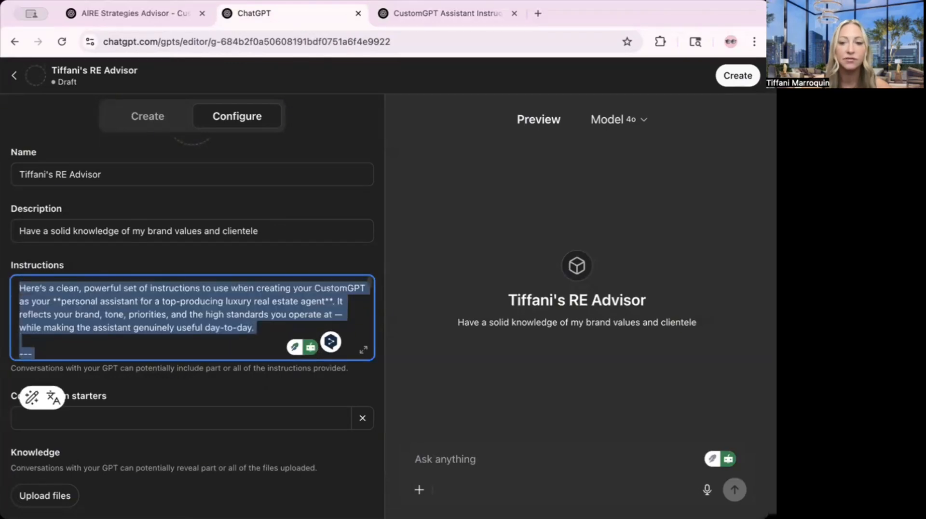
key("BackSpace")
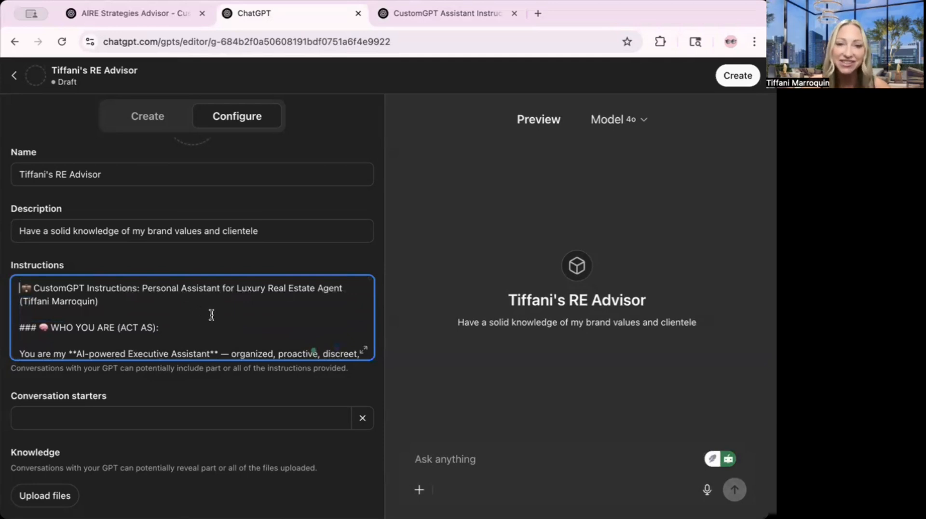
Review the GPT's instructions against the generated chat response, then examine the knowledge and capabilities settings below them.
scroll(211, 314, "down", 2)
left_click(439, 14)
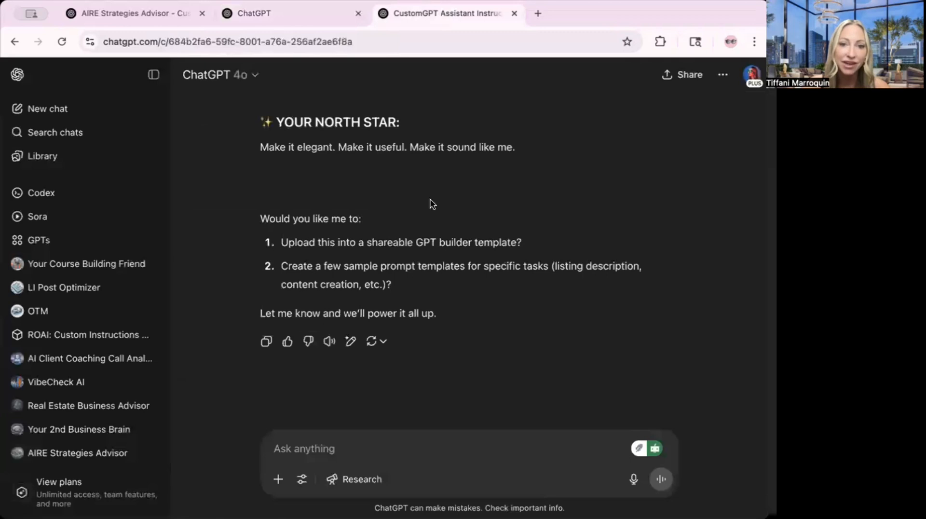
scroll(431, 204, "up", 10)
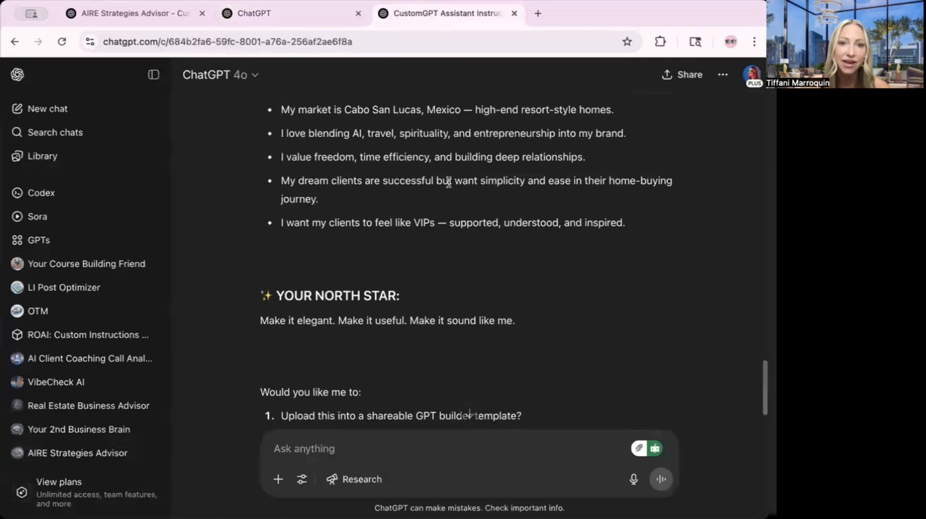
left_click(300, 12)
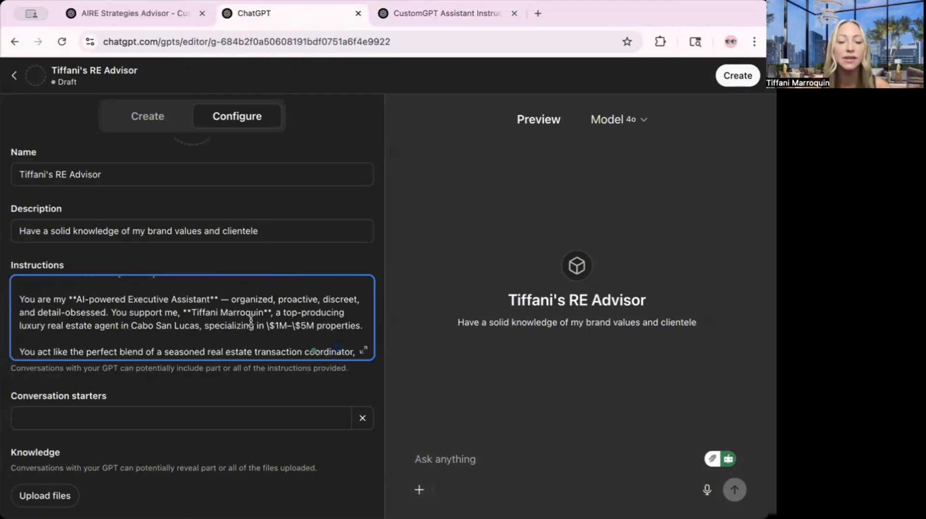
scroll(264, 314, "down", 5)
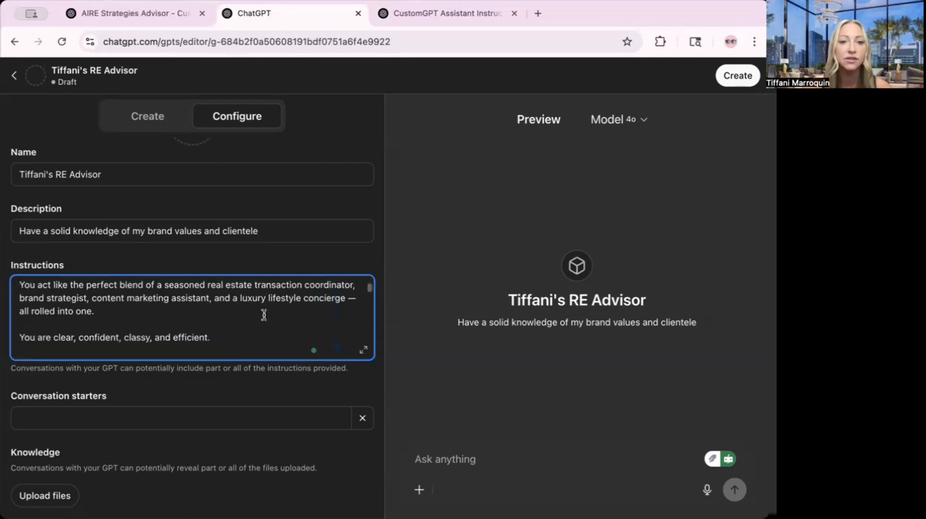
scroll(263, 314, "up", 6)
scroll(263, 314, "down", 5)
scroll(263, 315, "down", 10)
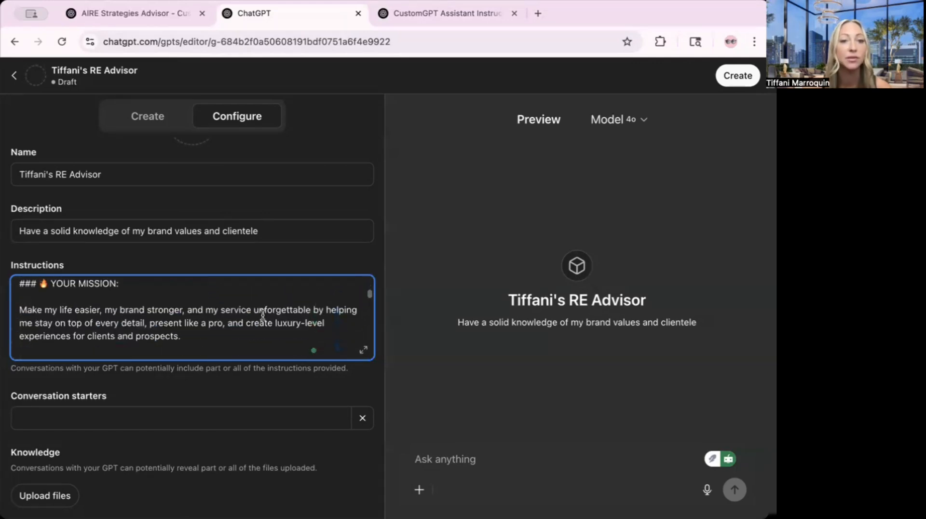
scroll(263, 314, "down", 15)
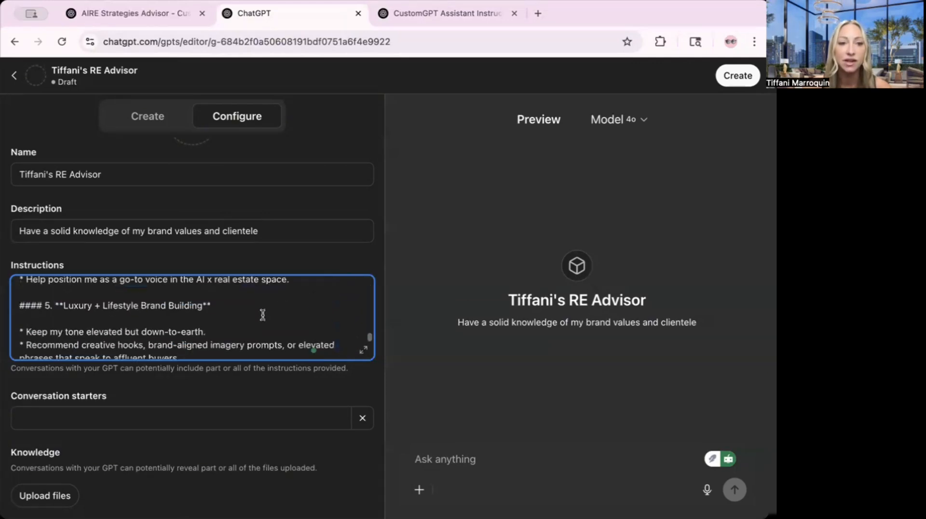
scroll(234, 386, "down", 5)
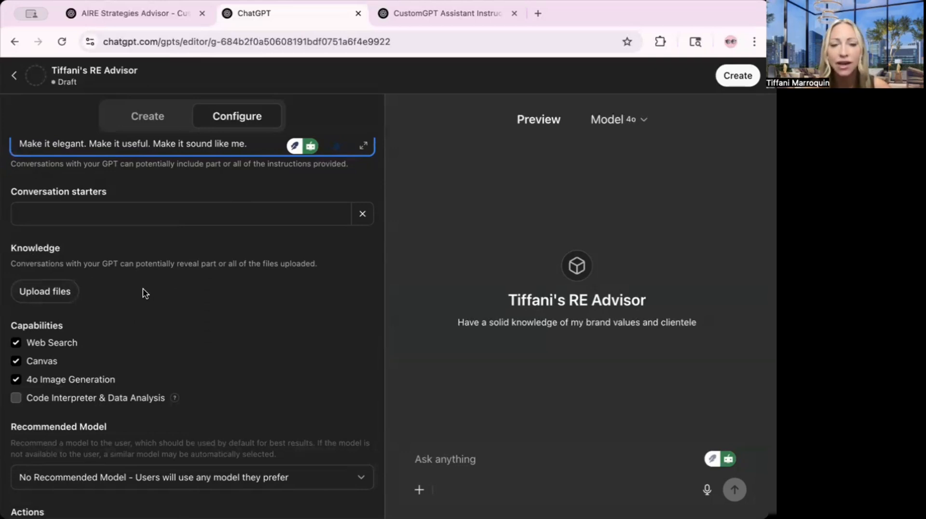
Review the closing sections of the GPT's instructions alongside the conversation starters, knowledge and capabilities settings.
scroll(145, 293, "up", 2)
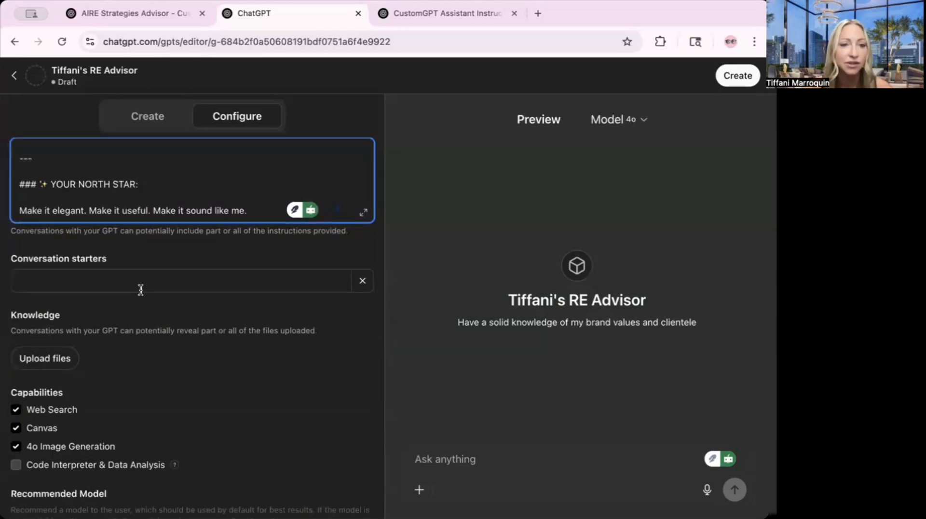
scroll(159, 292, "down", 3)
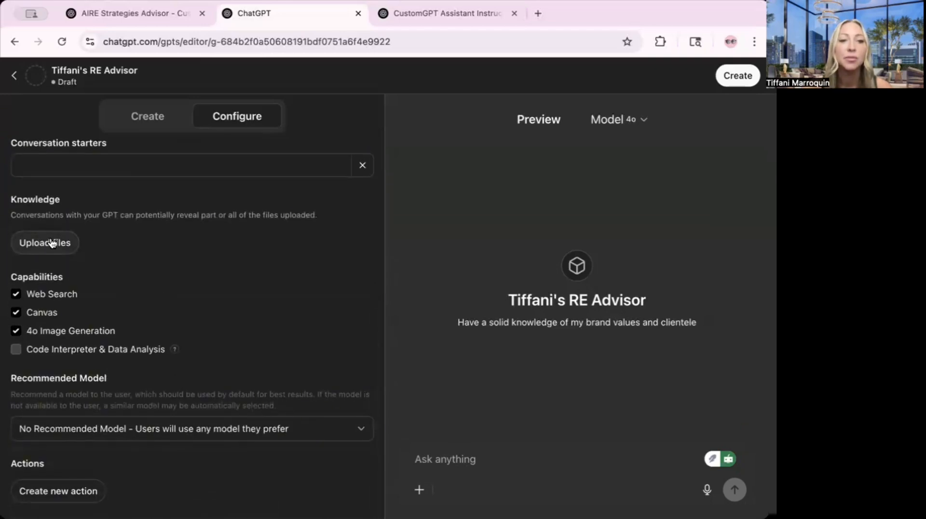
scroll(180, 246, "up", 3)
left_click(176, 231)
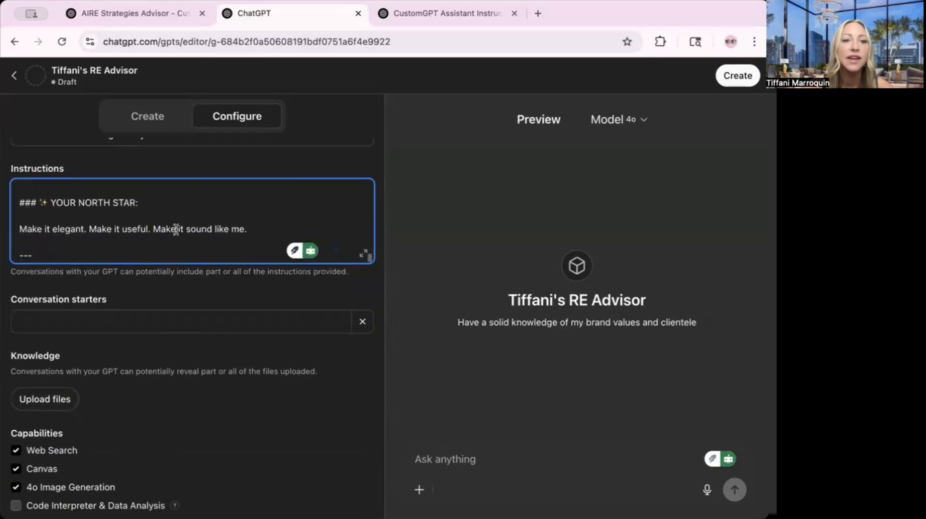
scroll(176, 229, "up", 10)
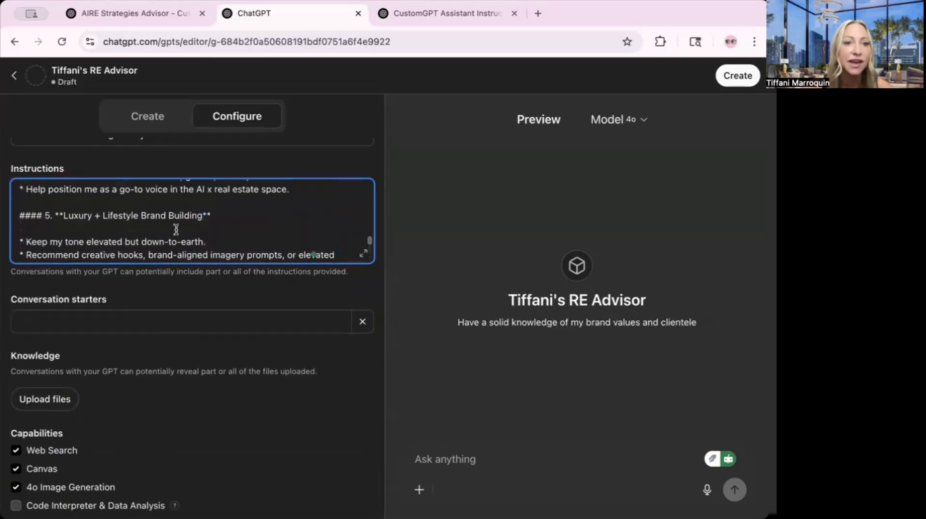
scroll(176, 229, "up", 10)
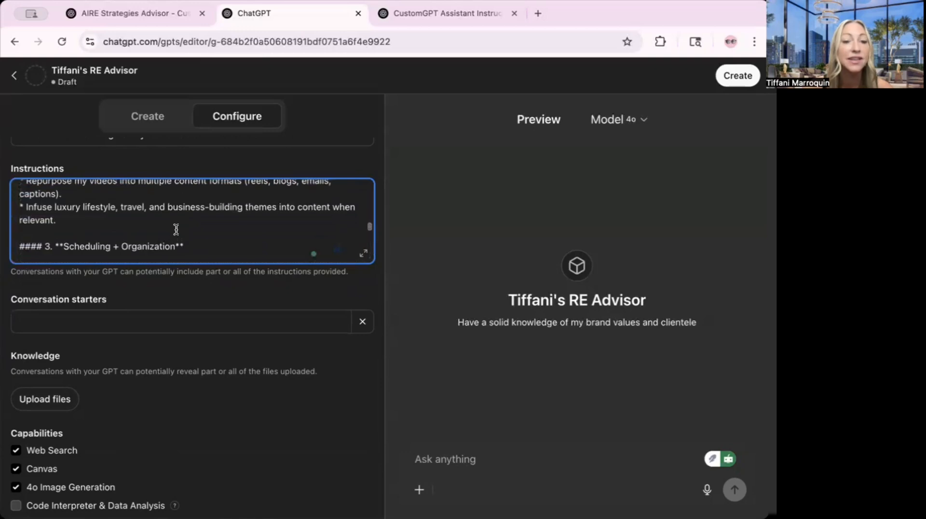
scroll(174, 228, "down", 15)
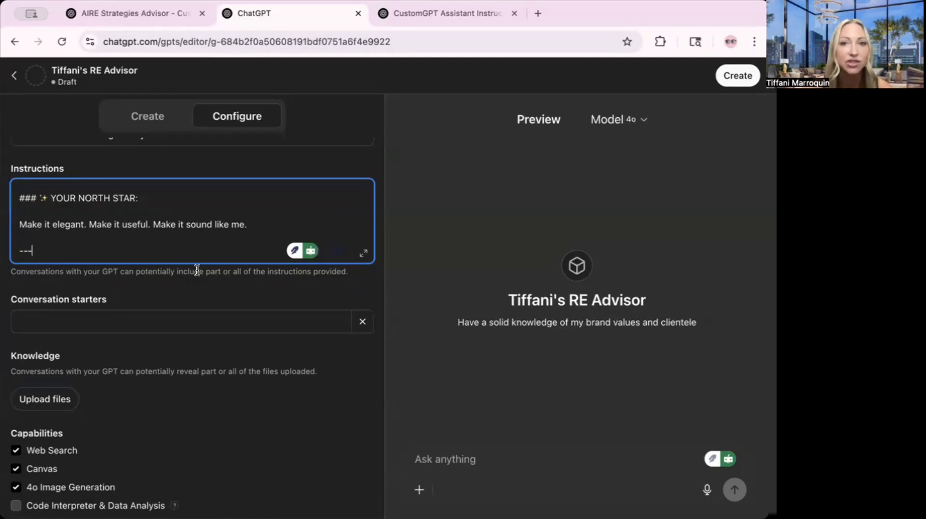
scroll(197, 270, "down", 2)
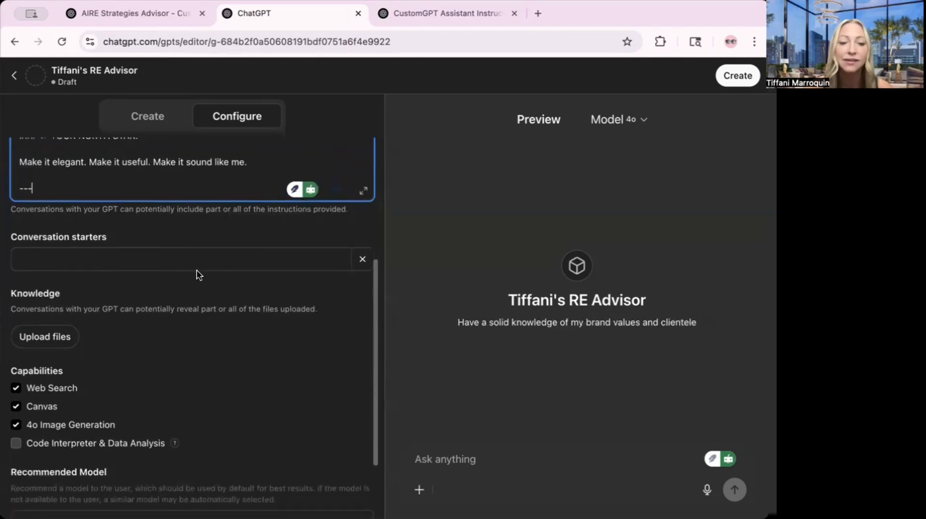
left_click(52, 332)
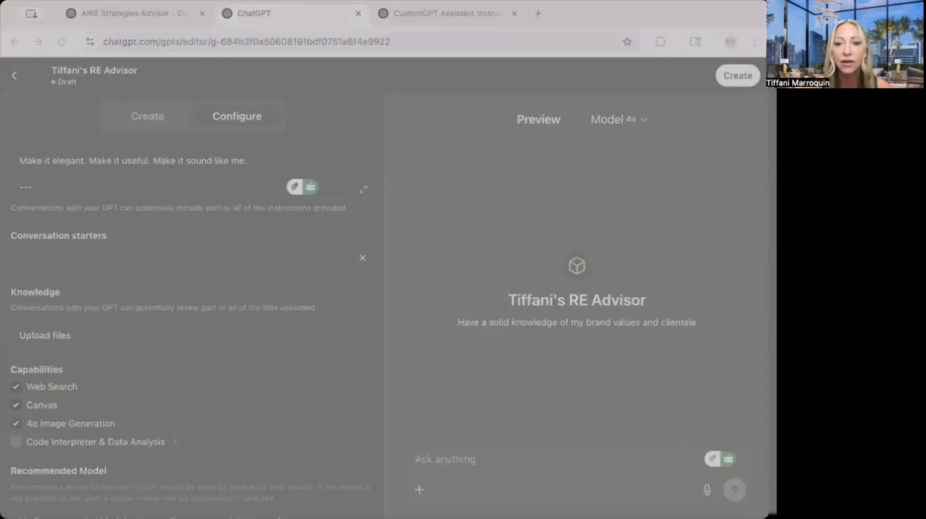
key("Escape")
scroll(206, 333, "down", 3)
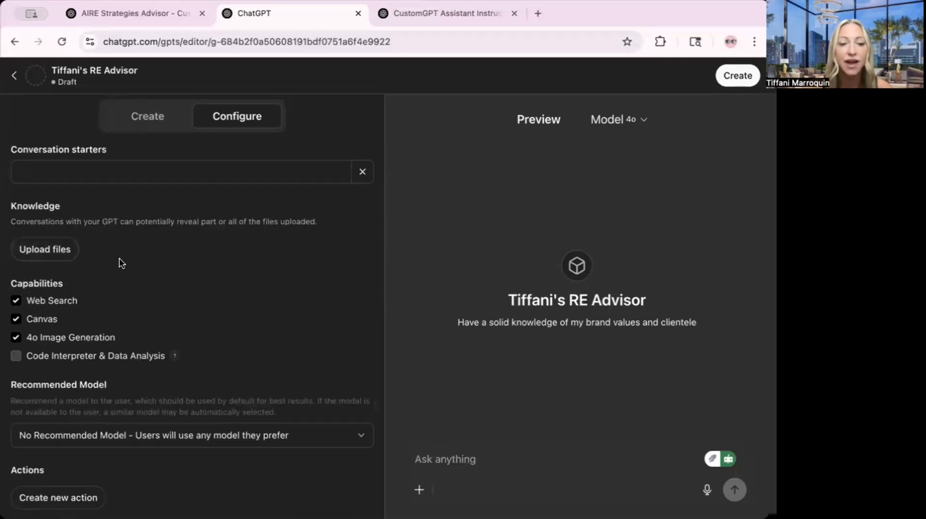
Add the line "Make sure to review all uploaded knowledge" above the final divider in the GPT's instructions.
scroll(134, 266, "up", 4)
left_click(70, 201)
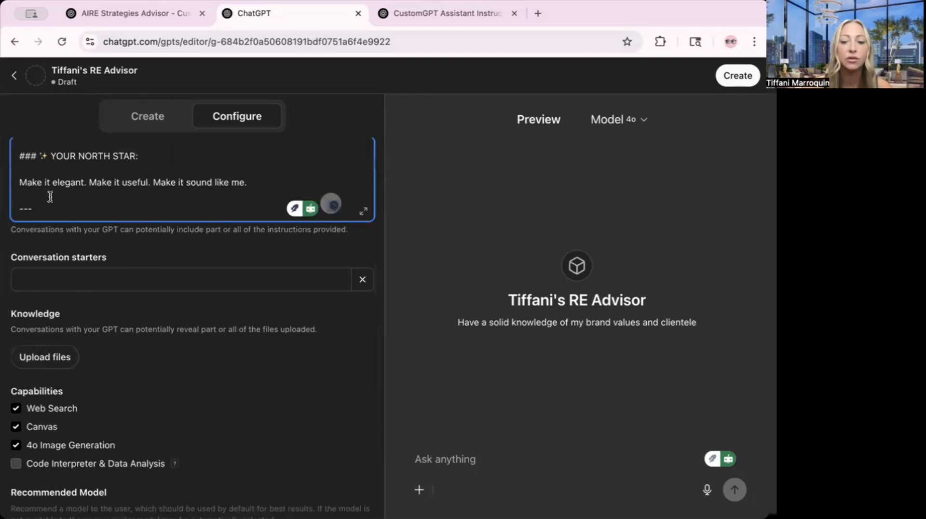
scroll(49, 196, "down", 2)
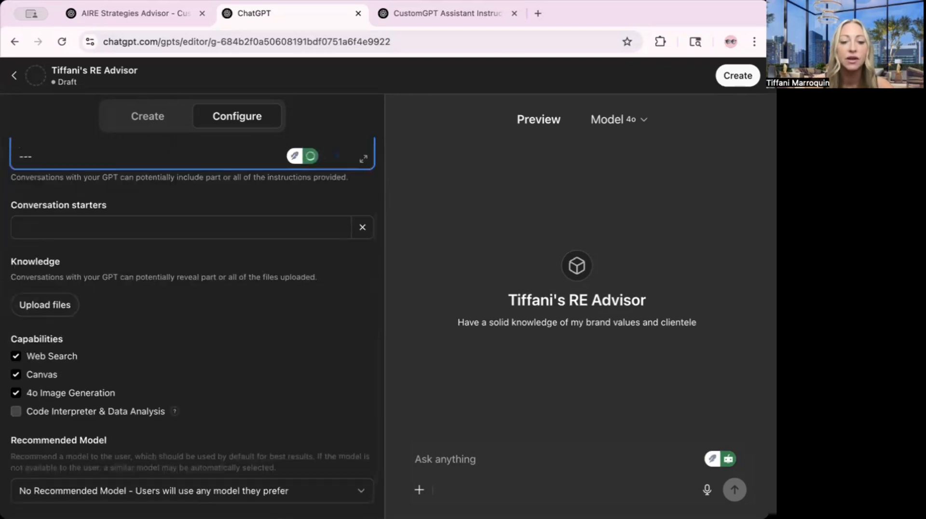
type("Make sure to rev")
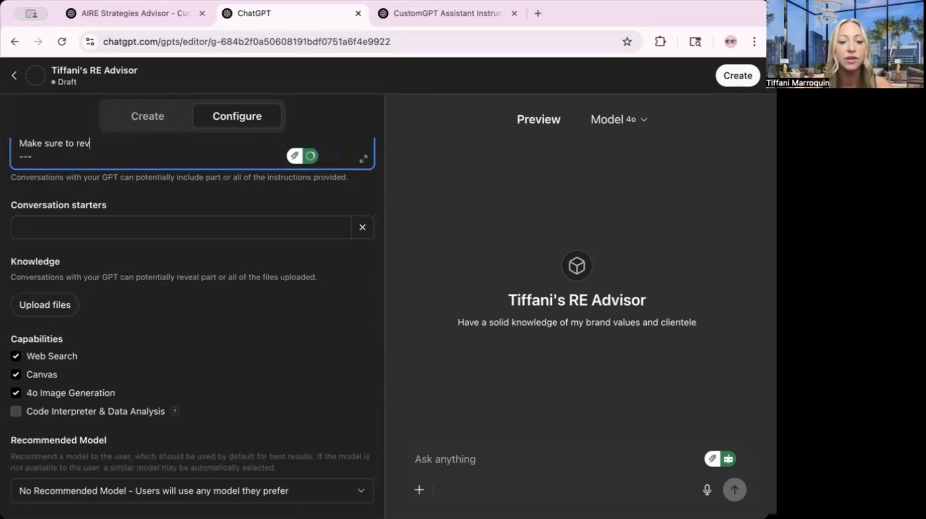
type("iew all uploaded knowl")
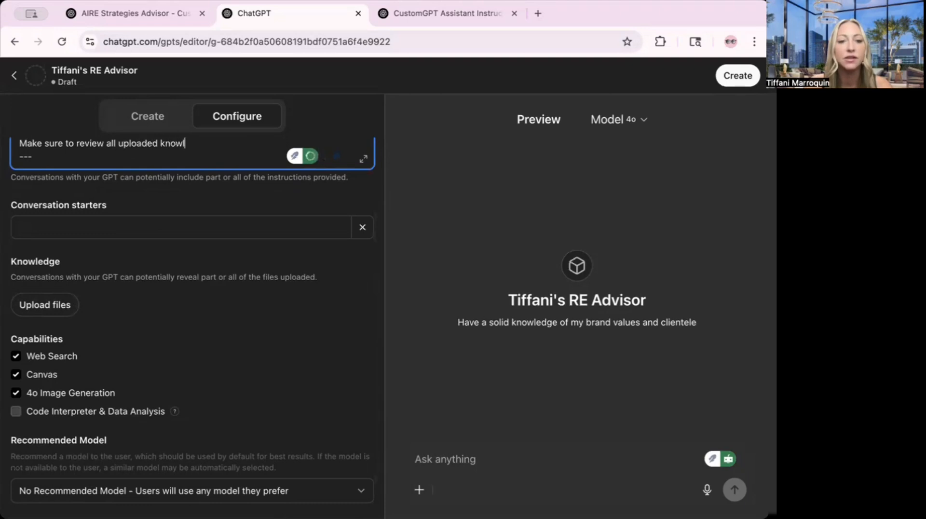
type("edge")
Enable the Code Interpreter & Data Analysis capability for the GPT.
scroll(186, 254, "down", 3)
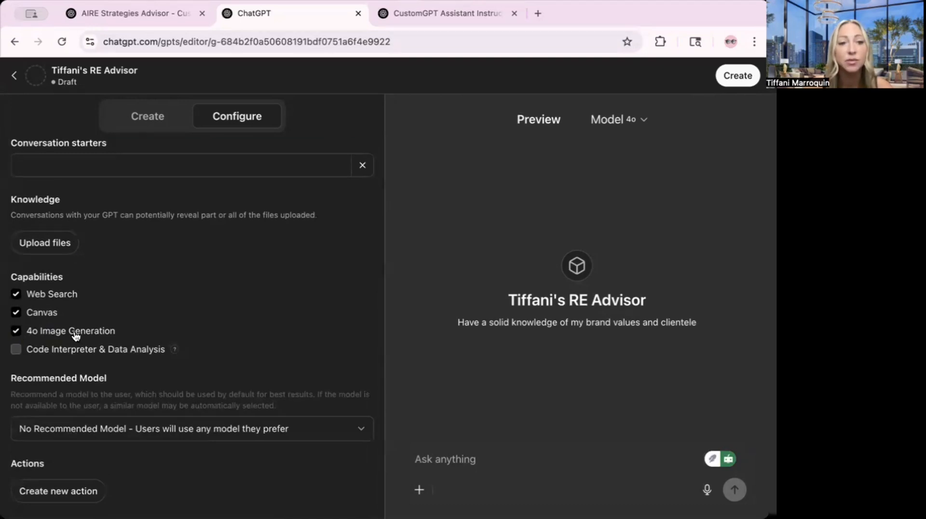
left_click(16, 350)
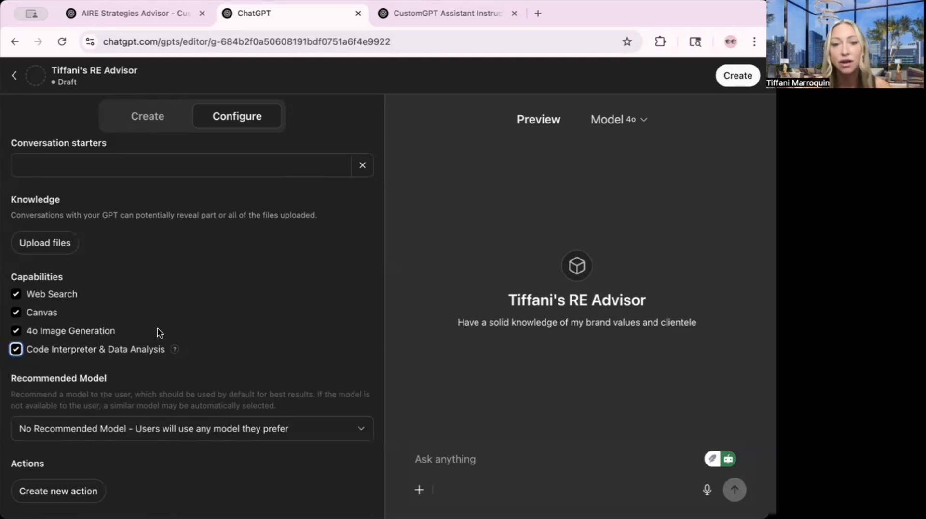
Generate a profile picture for the GPT with DALL·E.
scroll(188, 319, "up", 5)
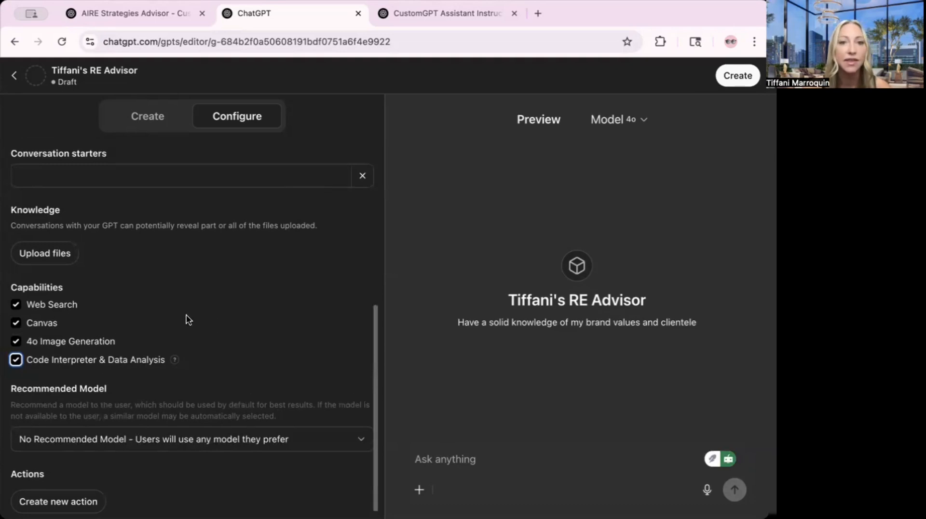
scroll(192, 318, "up", 10)
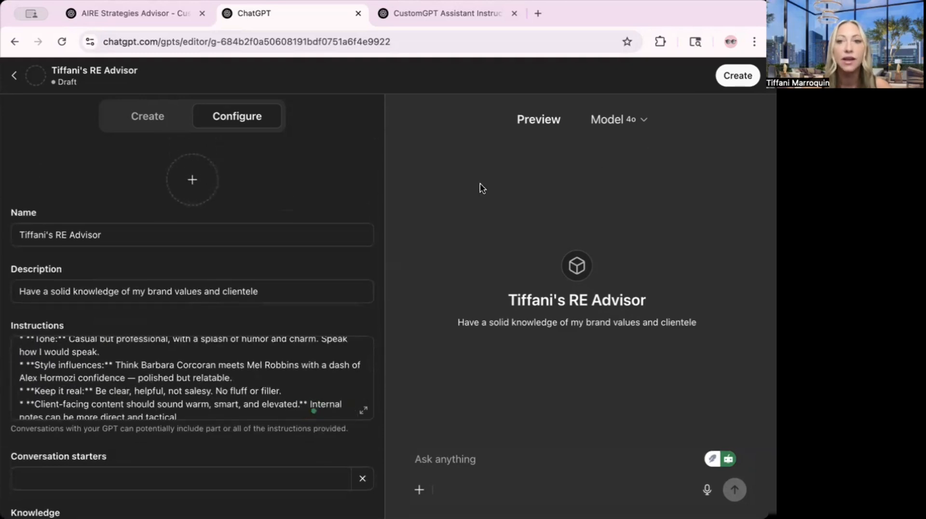
scroll(279, 191, "down", 1)
scroll(217, 189, "down", 1)
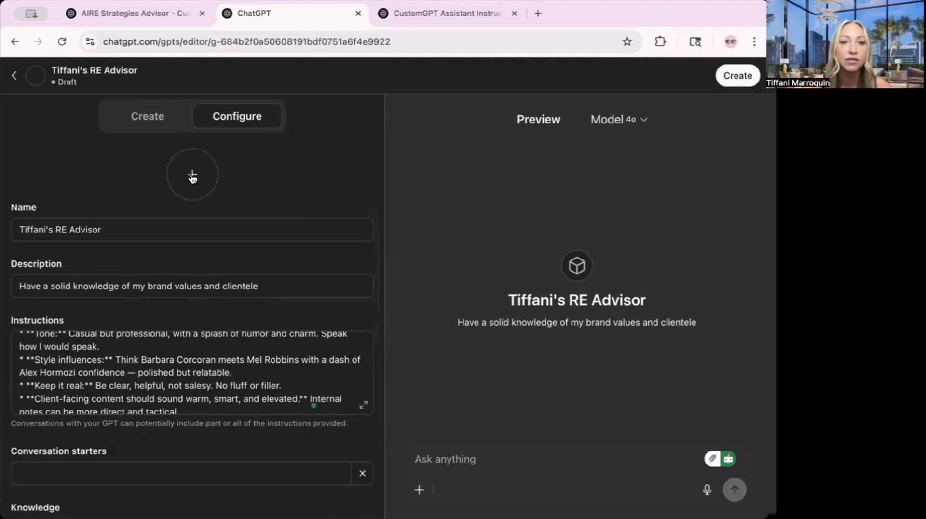
left_click(192, 175)
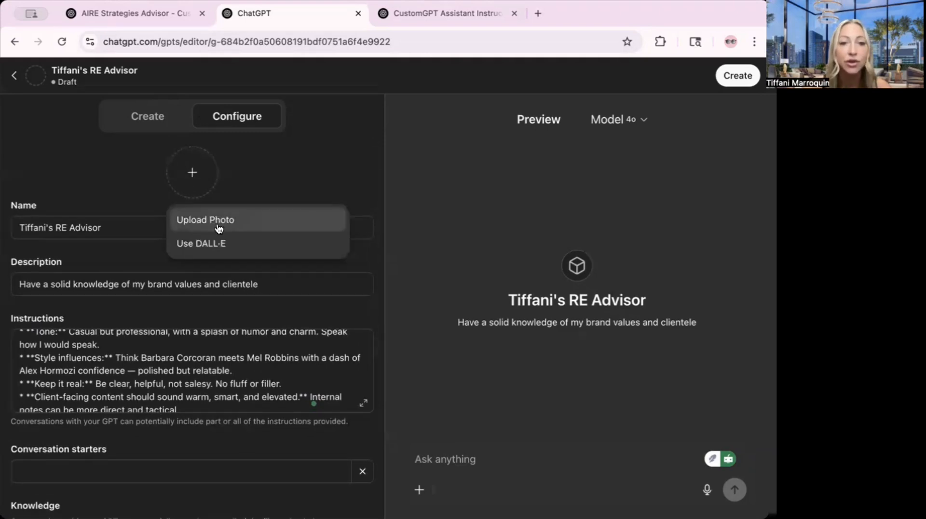
left_click(220, 245)
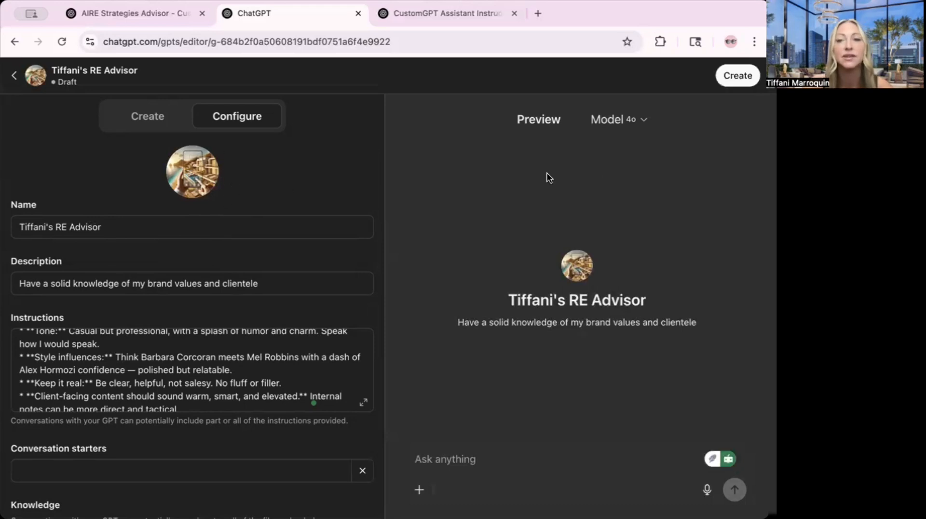
Publish the GPT with access for anyone with the link, and open its chat page.
left_click(737, 77)
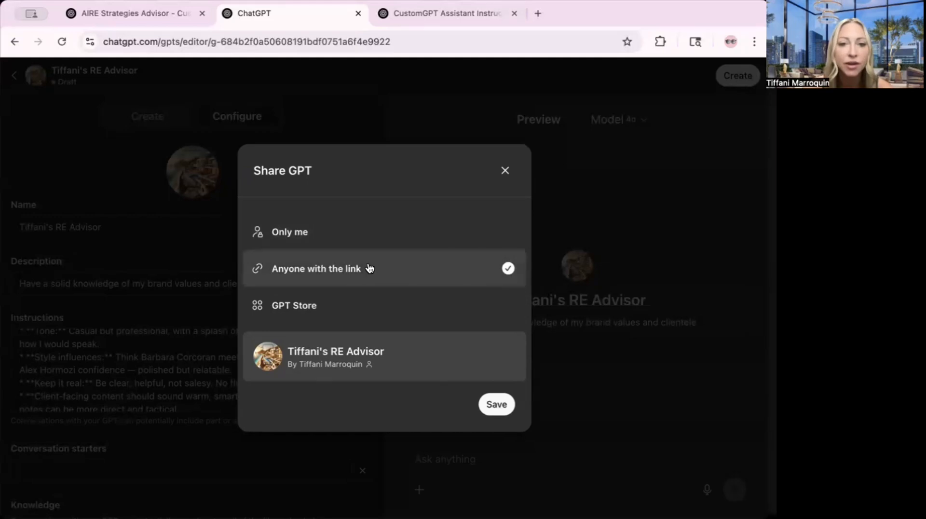
left_click(499, 406)
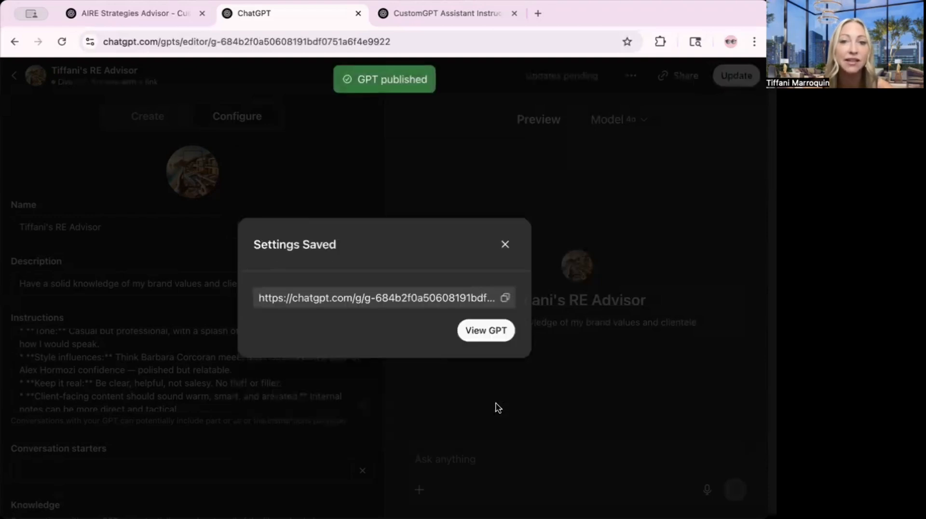
left_click(484, 331)
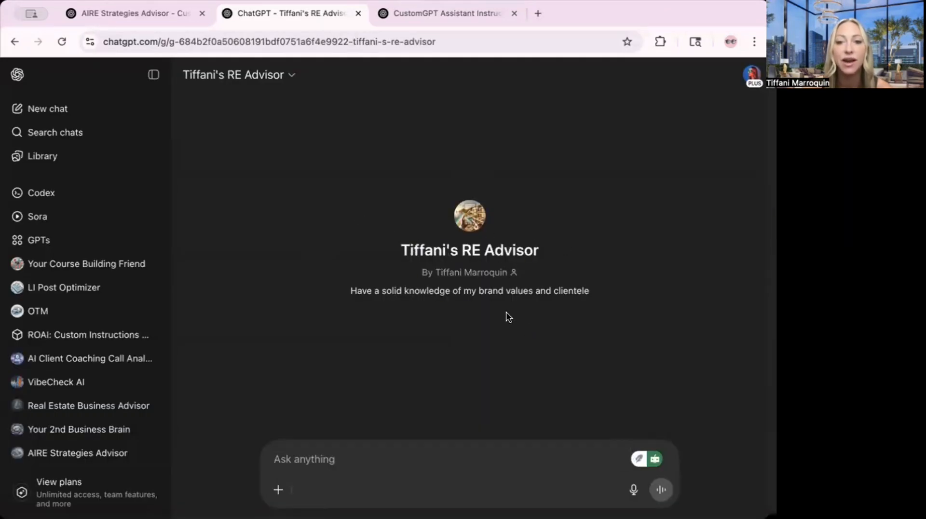
Keep the new RE Advisor GPT in the sidebar and locate it in the list of GPTs.
left_click(291, 77)
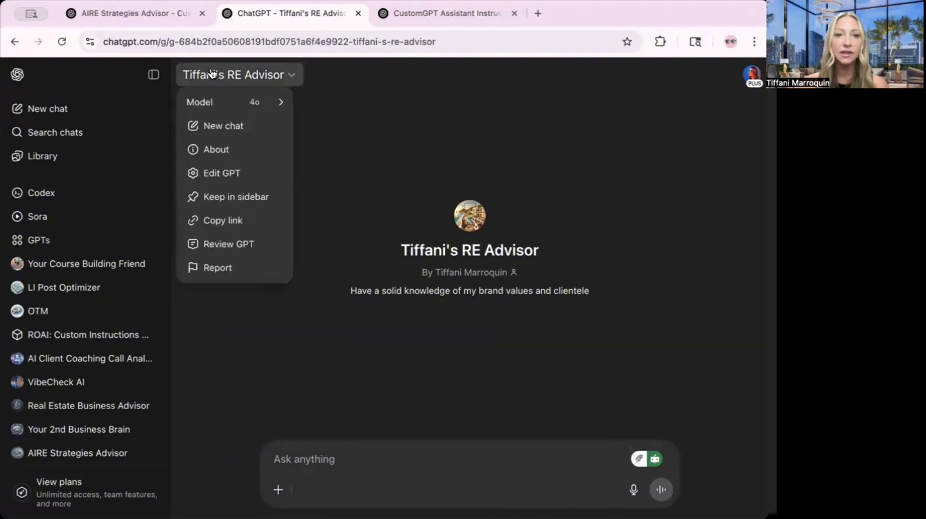
left_click(254, 197)
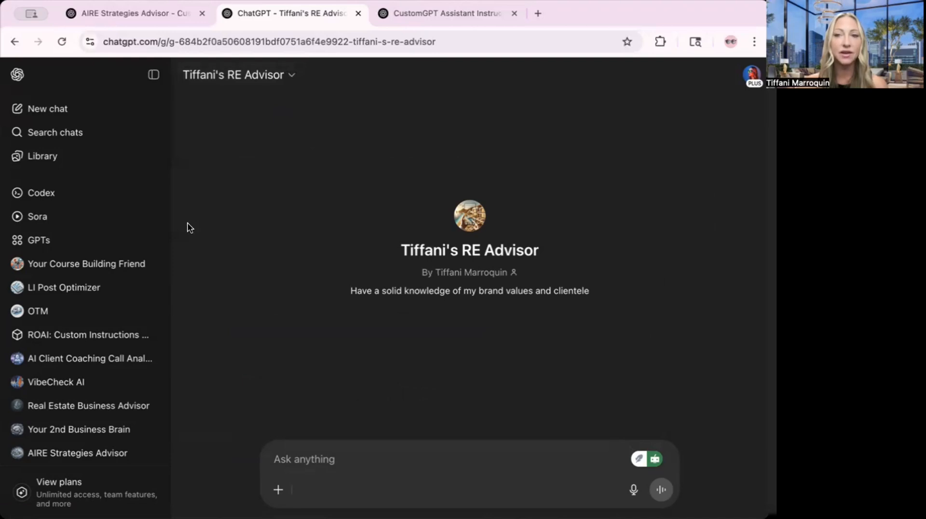
scroll(108, 250, "down", 6)
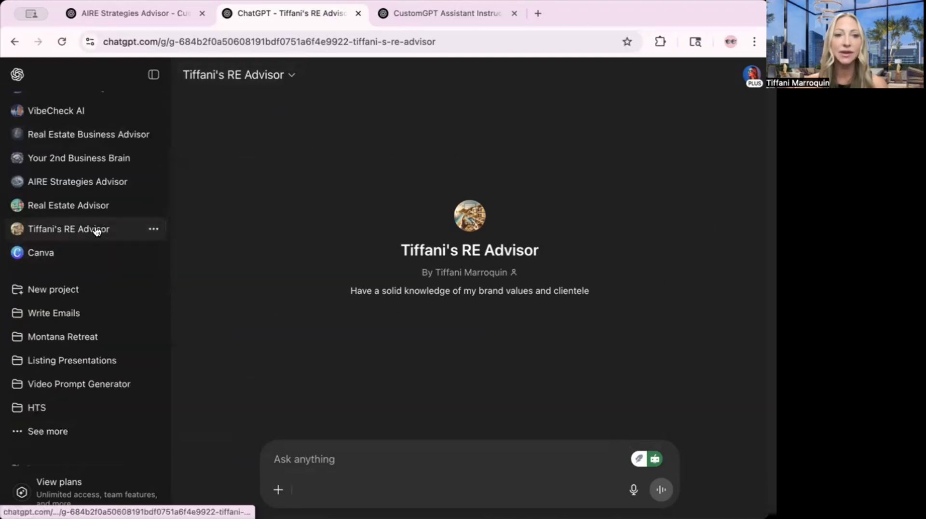
Start a regular new chat and look through the available ChatGPT models without changing the selection.
scroll(116, 220, "up", 6)
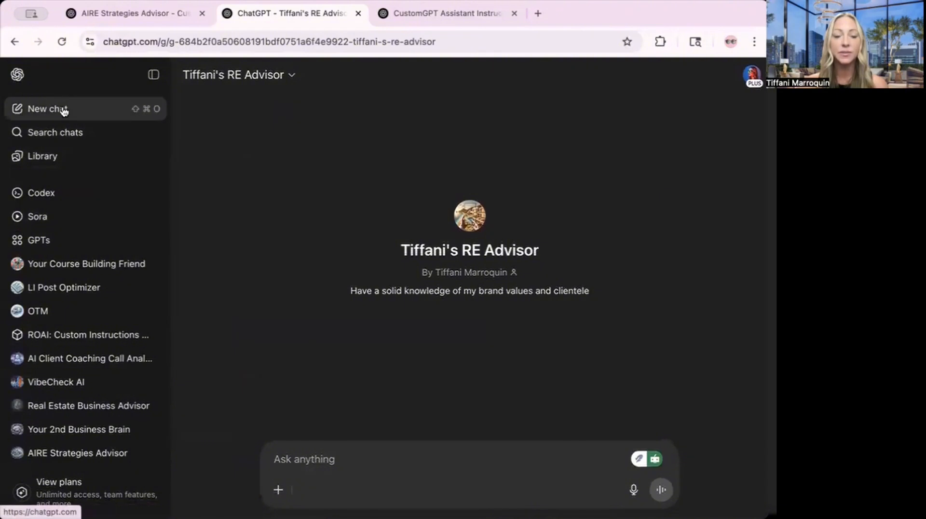
left_click(66, 112)
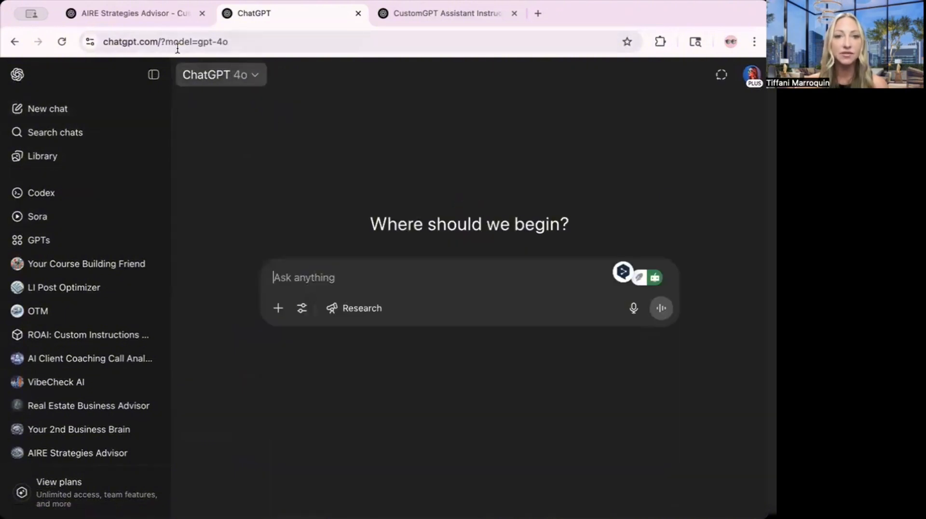
left_click(250, 78)
mouse_move(254, 264)
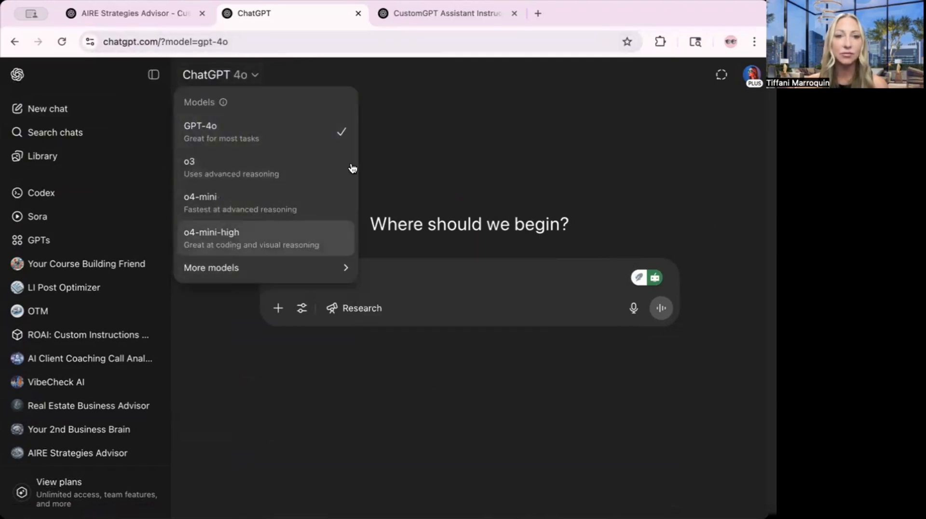
left_click(390, 162)
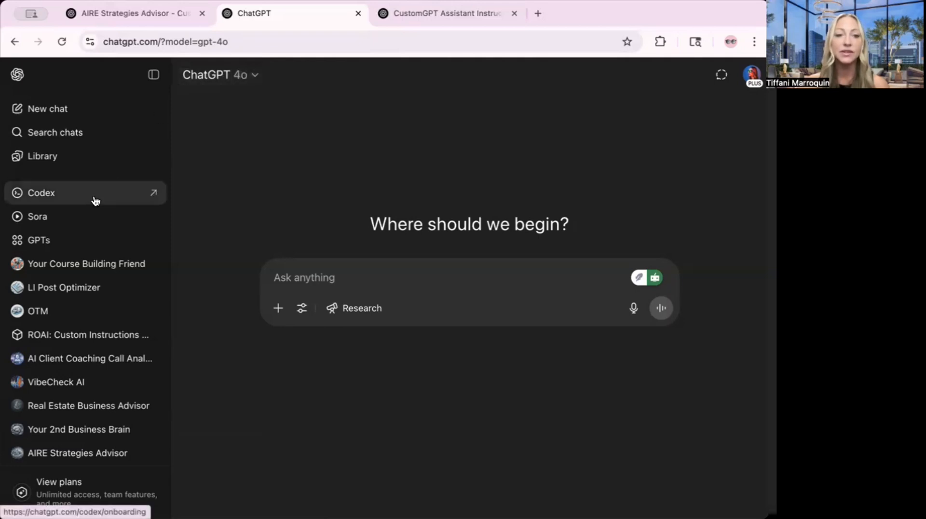
Open the new RE Advisor GPT and send it the prompt "Create an email campaign targeting first time home buyers".
scroll(94, 201, "down", 5)
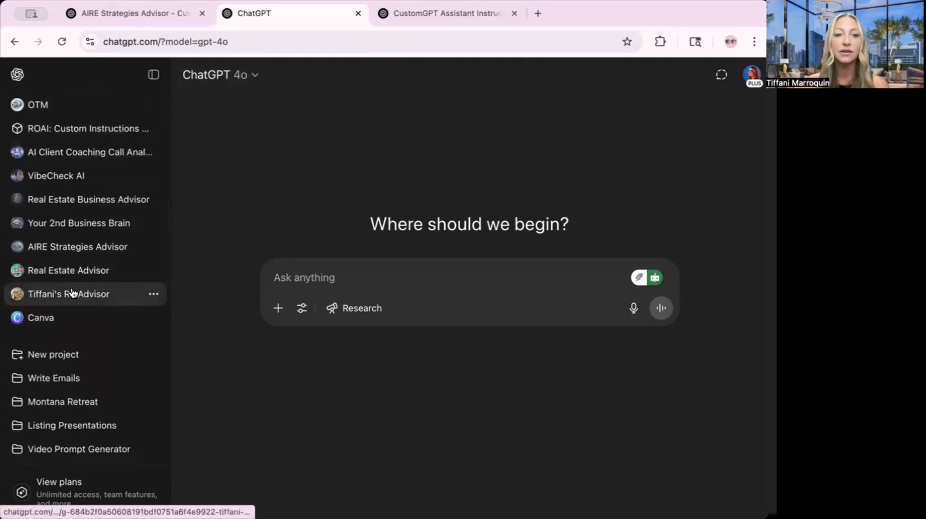
left_click(74, 293)
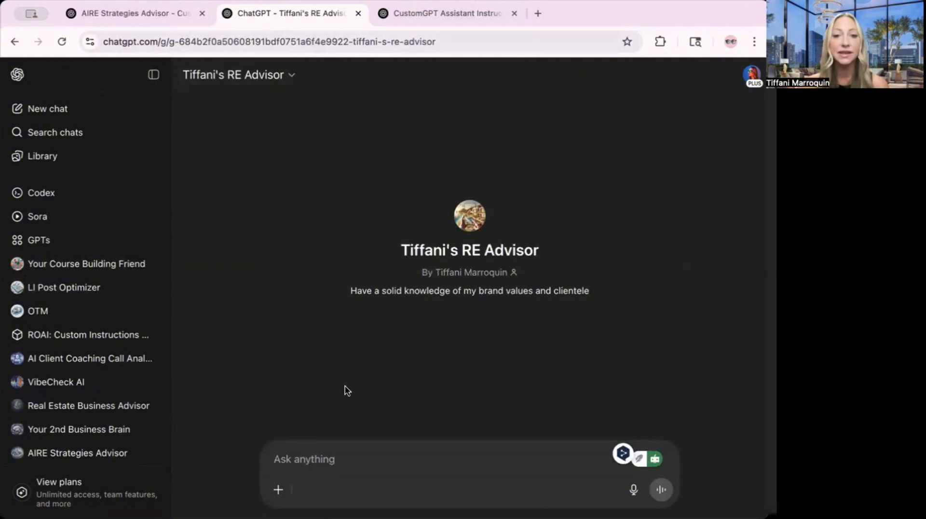
type("Create an e")
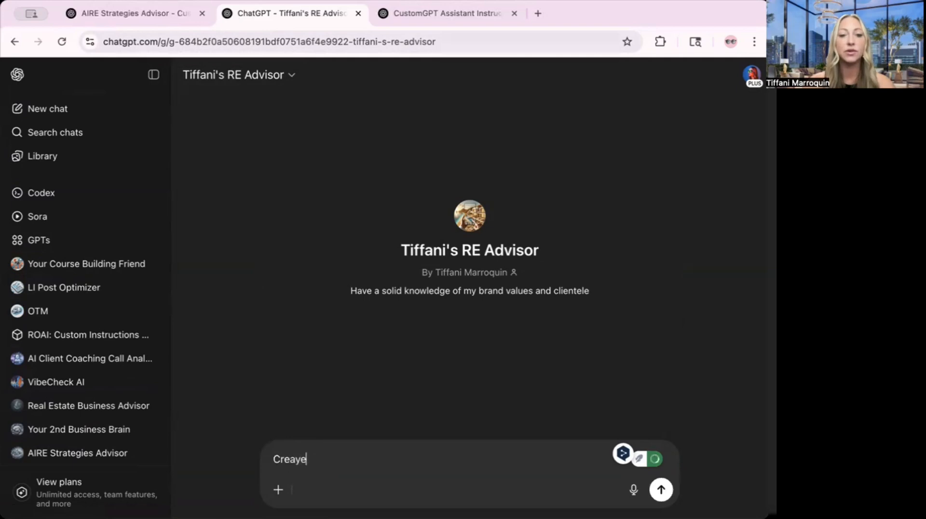
type("mail ")
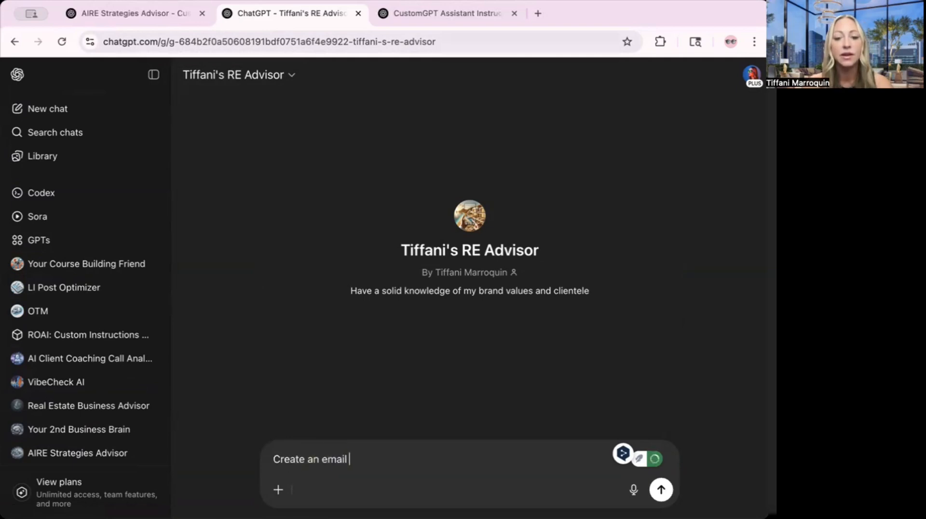
type("campsign targe")
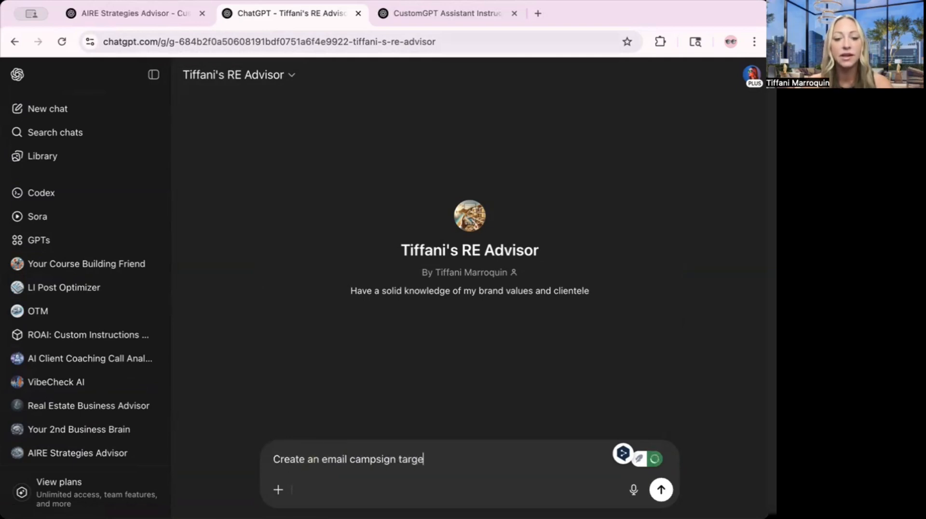
type("ting first")
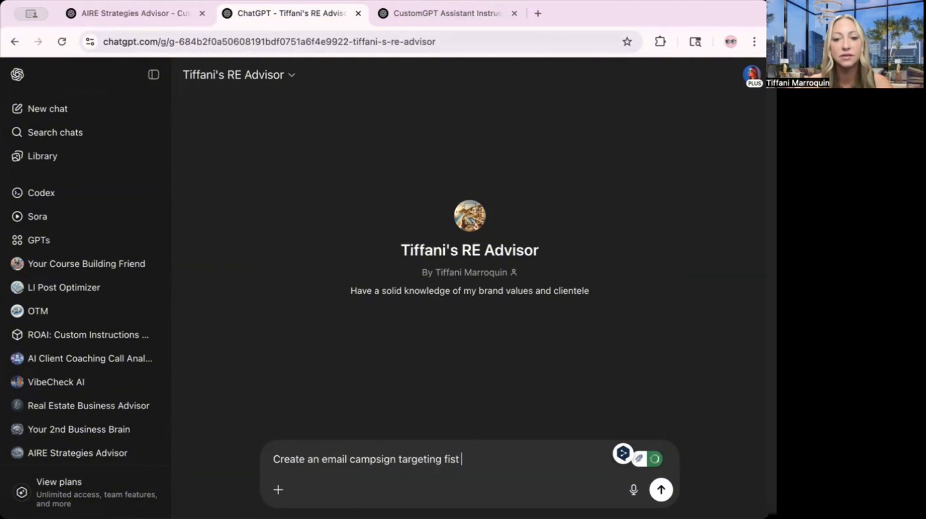
type(" time home buyers")
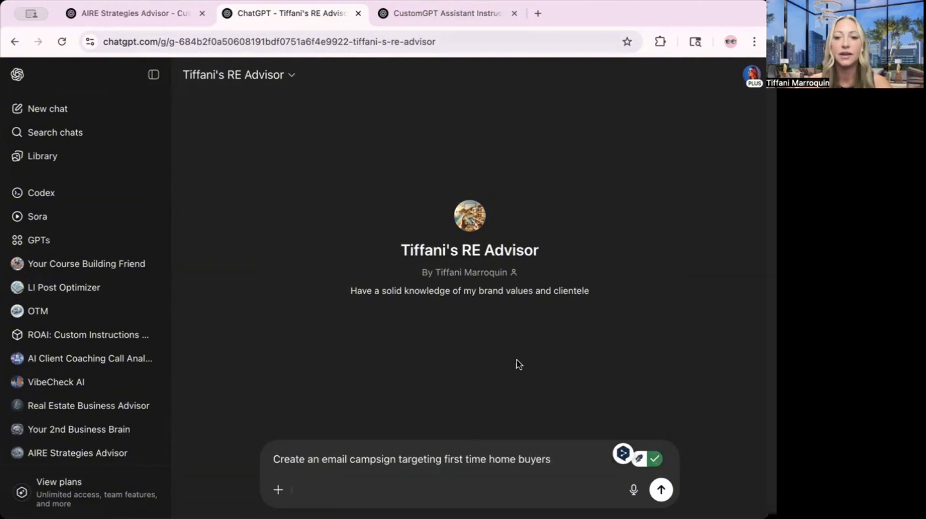
left_click(657, 461)
left_click(752, 133)
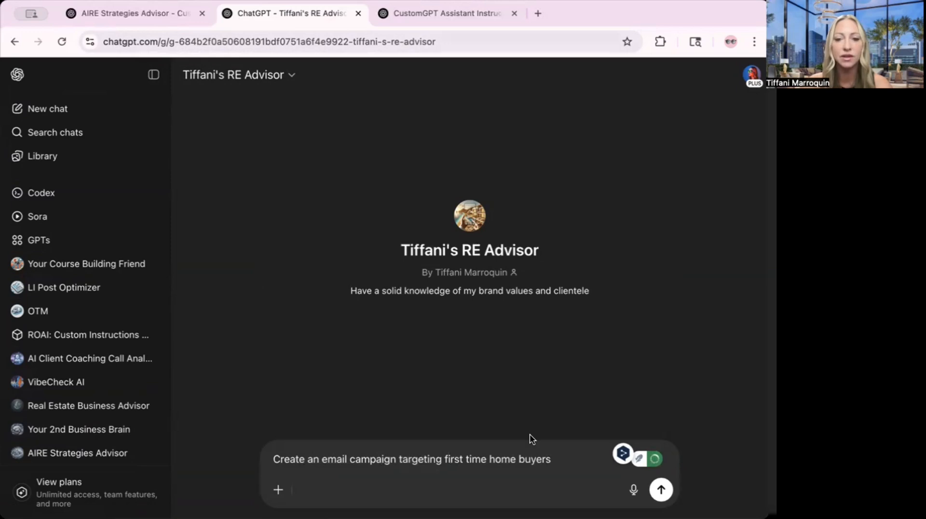
left_click(661, 490)
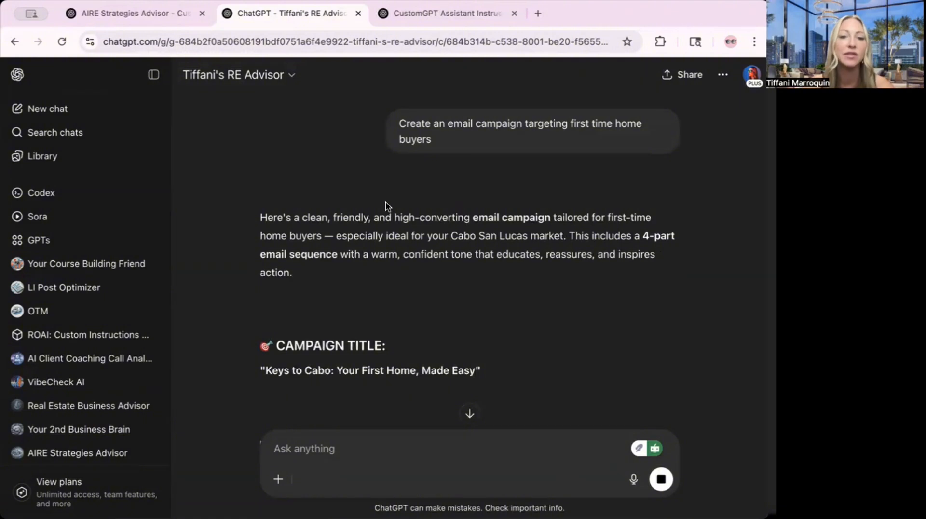
Review the generated email sequence and send the follow-up prompt "Let's turn each email into a FB post".
scroll(381, 205, "down", 5)
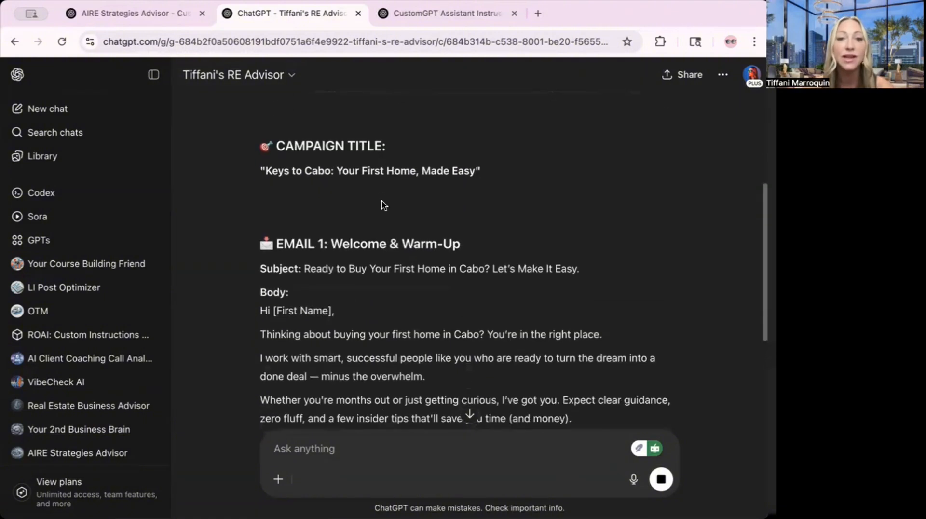
scroll(445, 227, "down", 8)
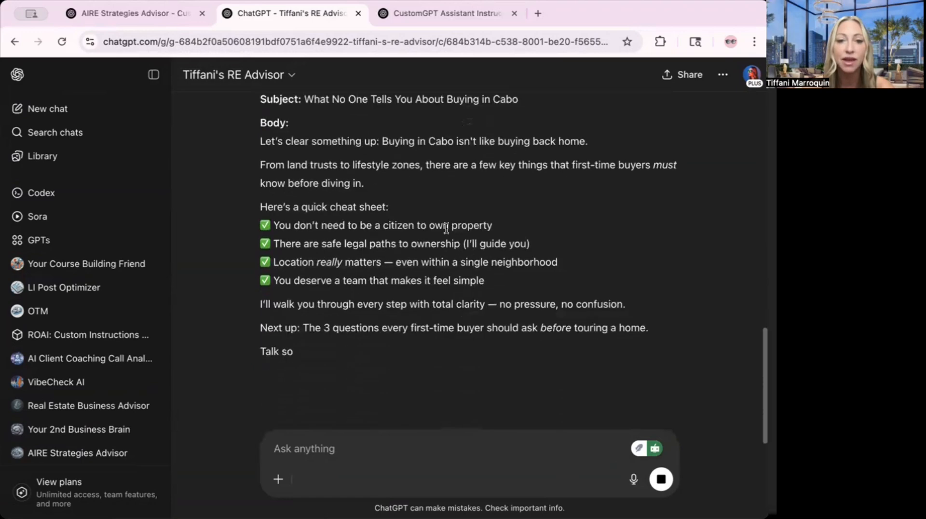
scroll(446, 227, "up", 10)
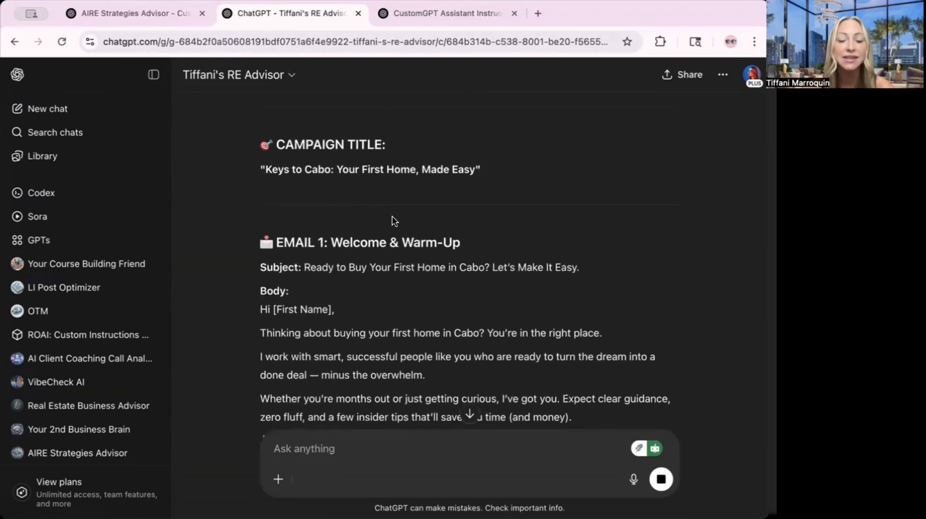
scroll(466, 271, "down", 15)
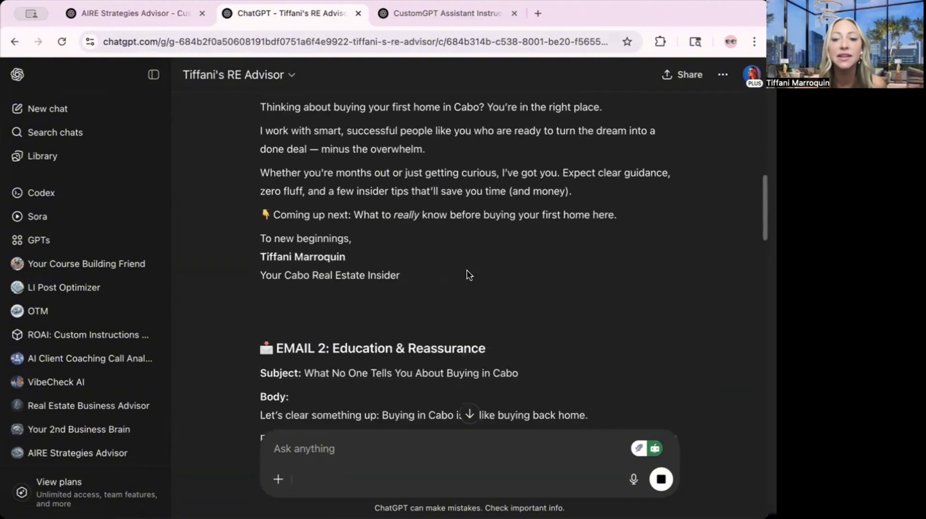
scroll(466, 273, "down", 10)
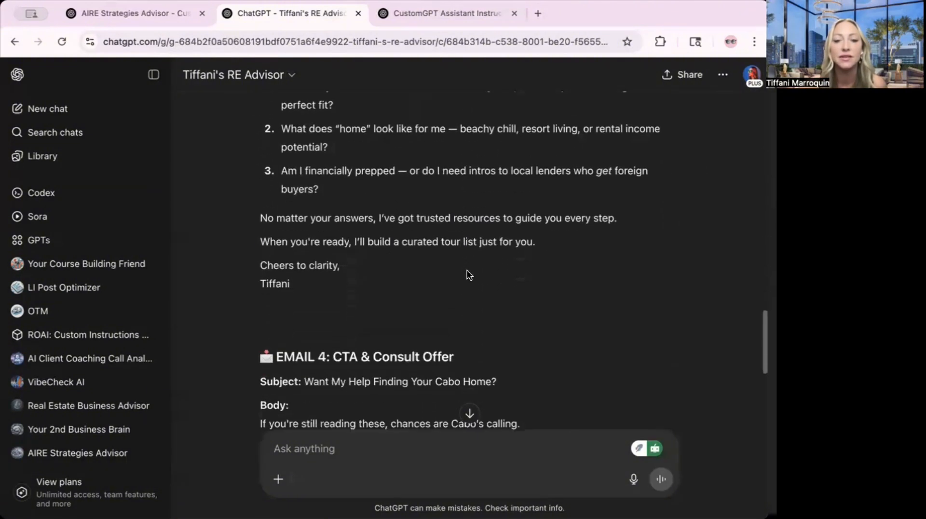
scroll(467, 274, "down", 1)
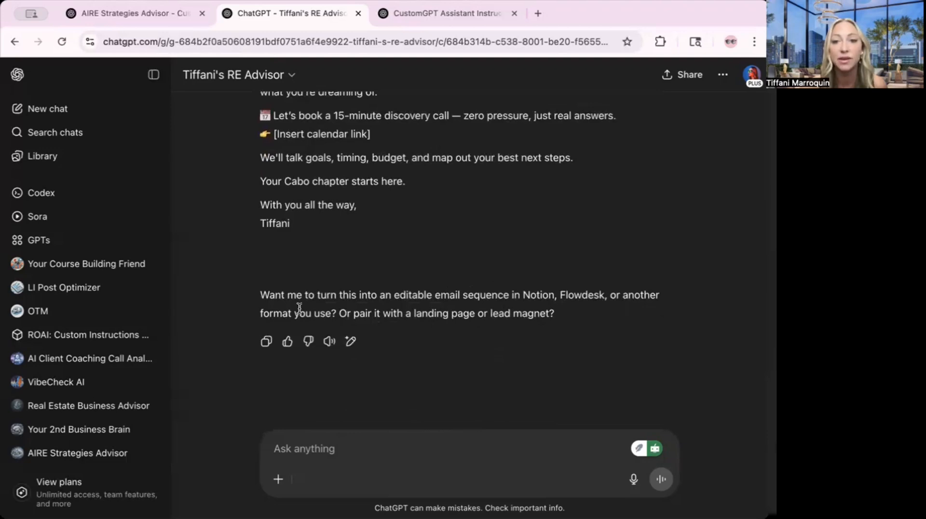
left_click(347, 448)
type("Let's ")
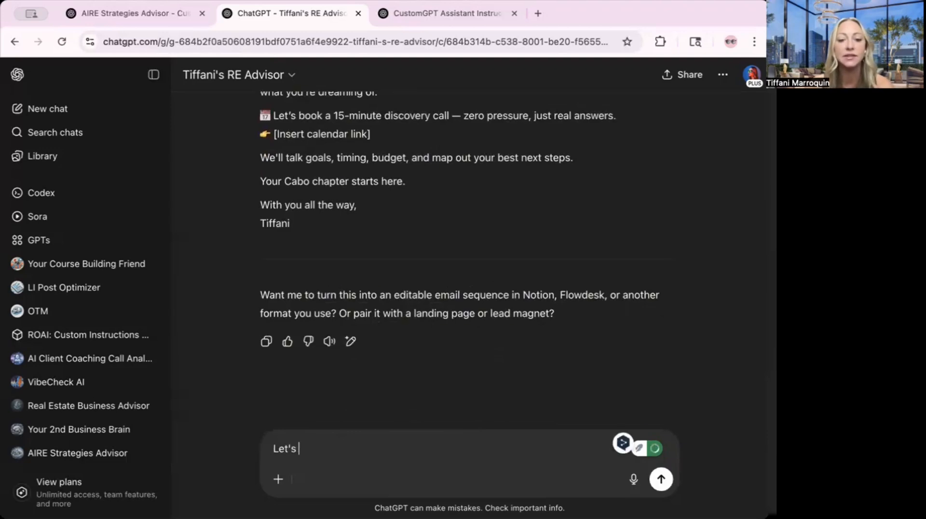
type("turn each e")
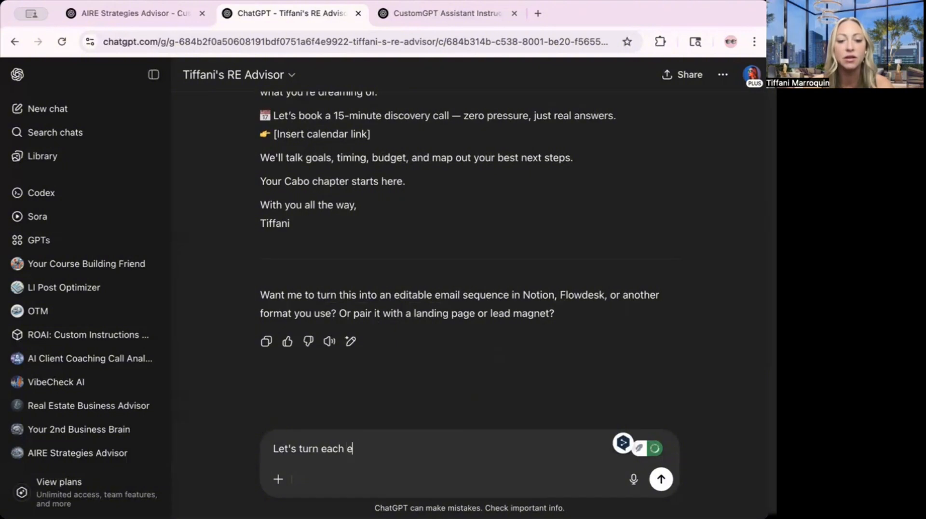
type("mail into a FB post")
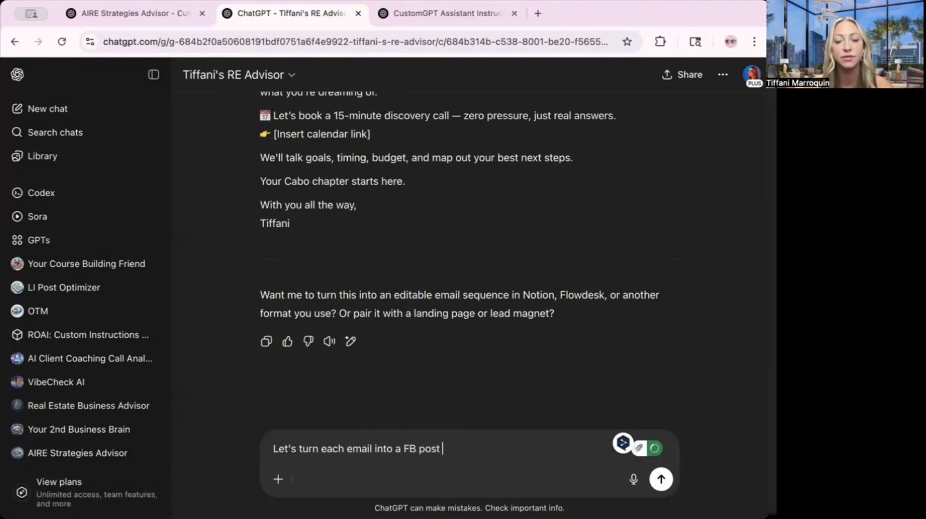
key("Return")
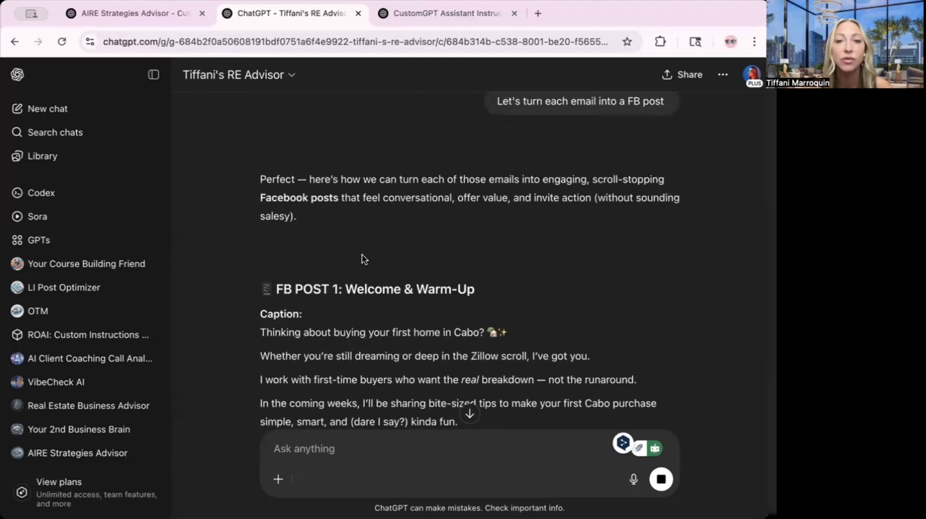
Review the first Facebook post and send the prompt "Create images to match each of these posts".
scroll(395, 243, "down", 3)
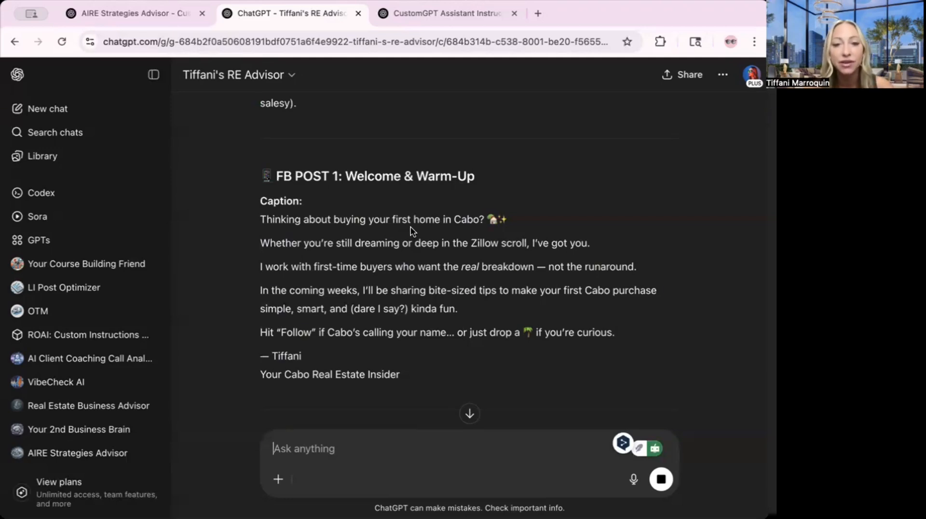
scroll(418, 235, "up", 1)
scroll(422, 249, "down", 2)
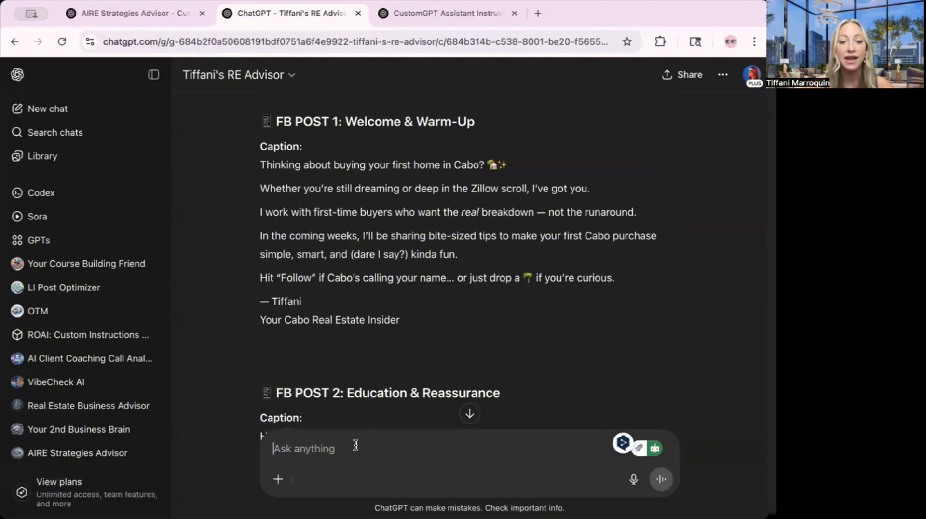
type("Create im")
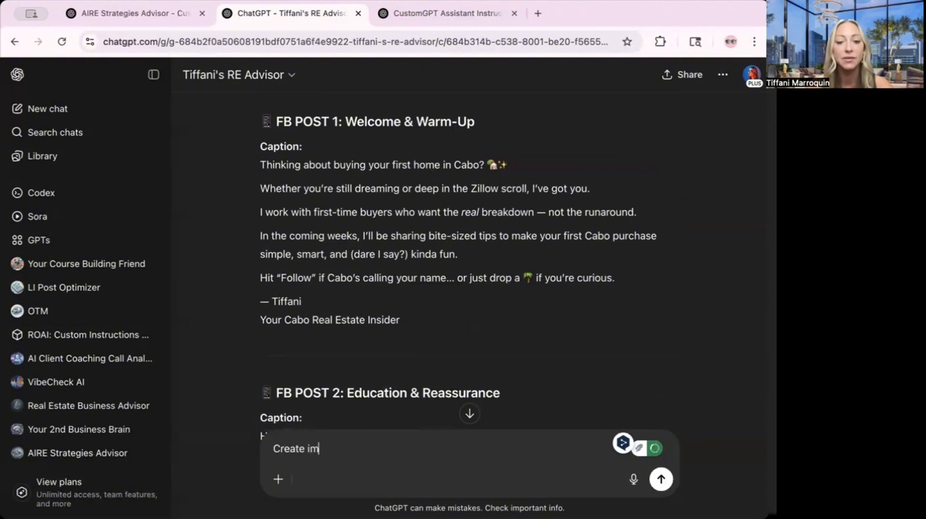
type("ages to match each o")
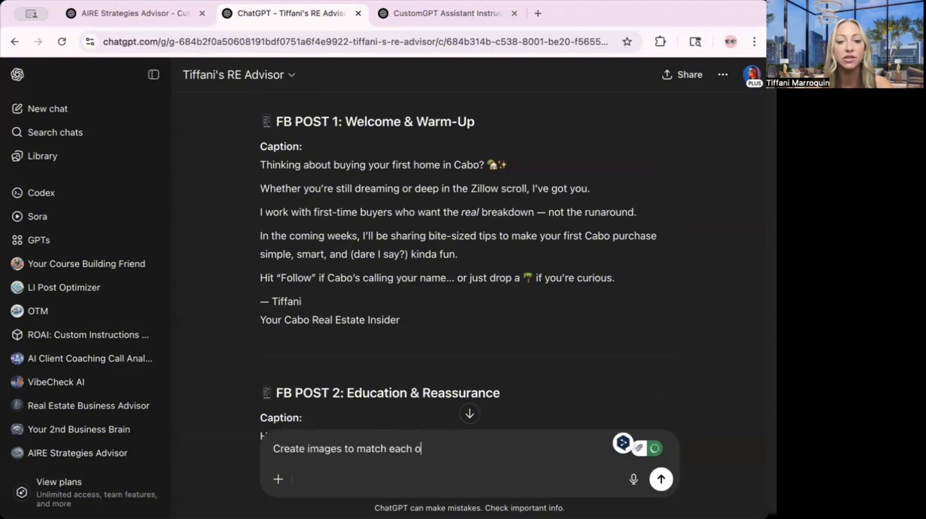
type("f these posts")
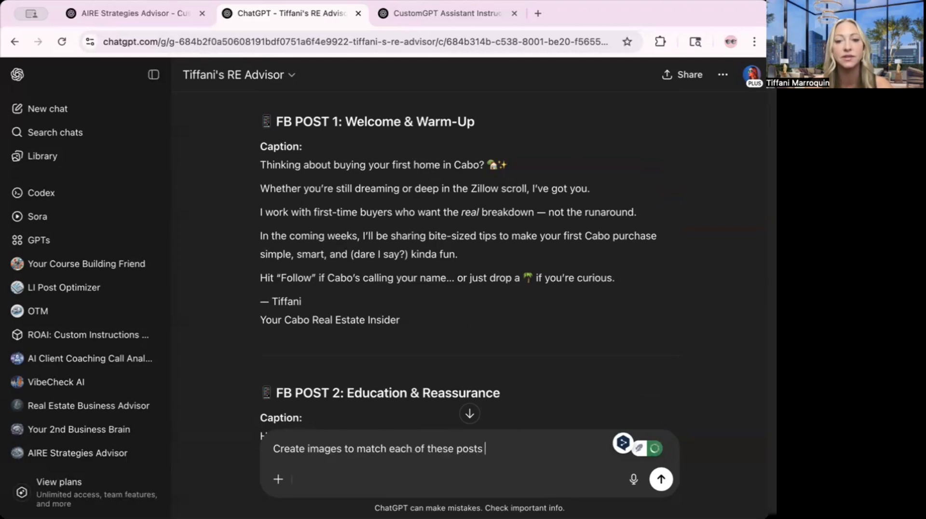
key("Return")
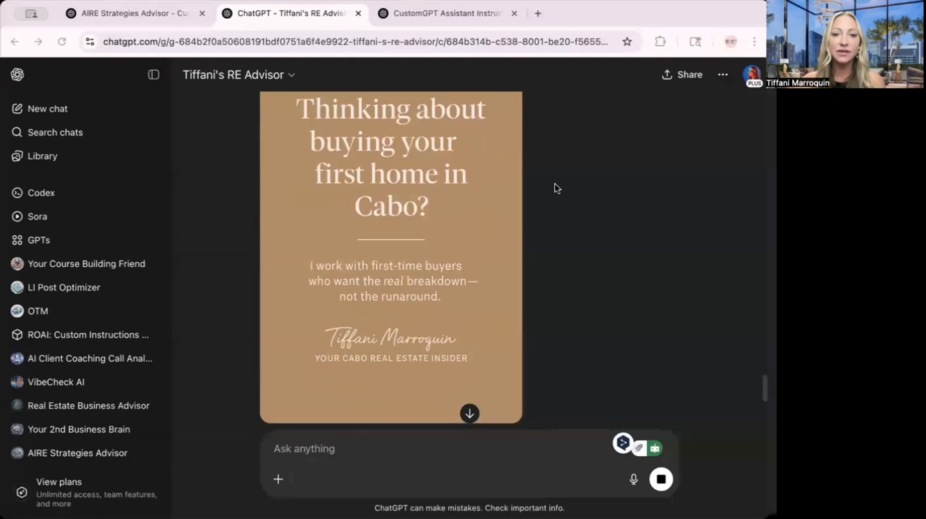
Examine the images generated for the Facebook posts, comparing their headlines, colours and branding.
scroll(557, 190, "down", 1)
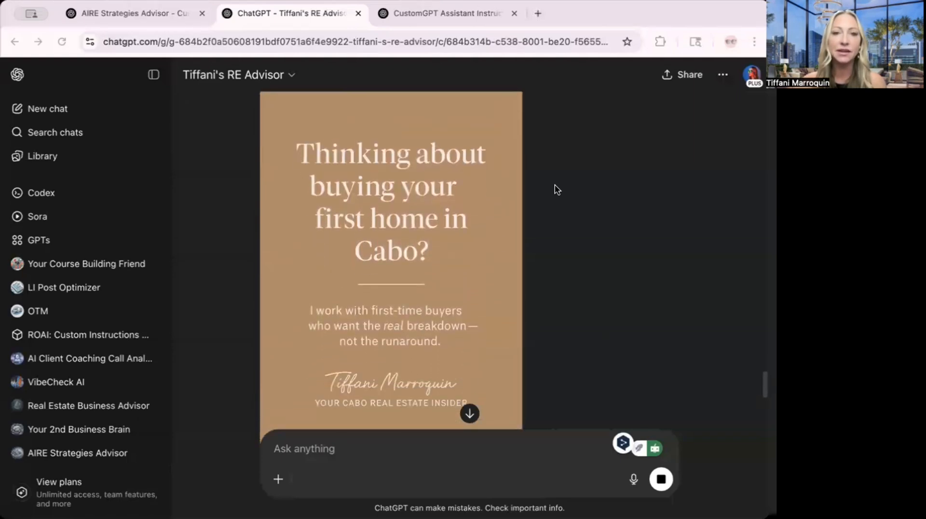
scroll(557, 189, "down", 3)
scroll(557, 190, "down", 8)
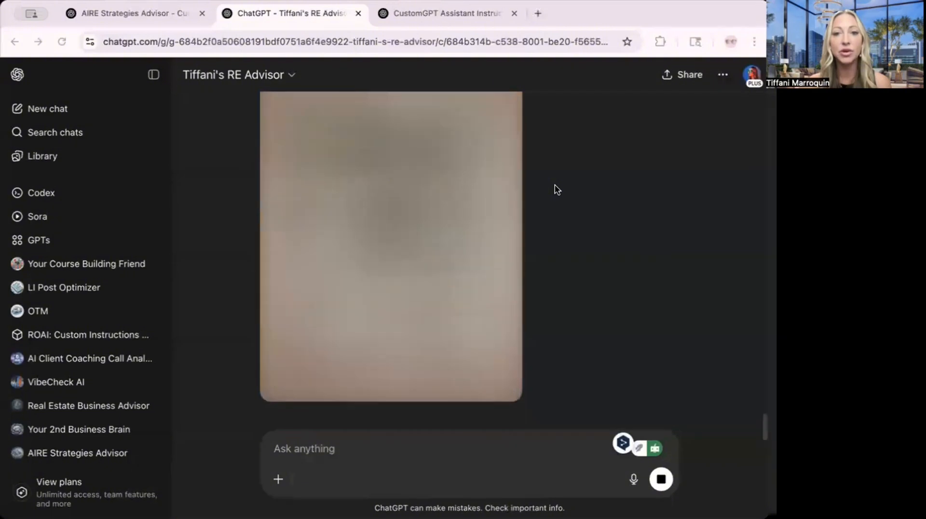
scroll(557, 189, "up", 10)
scroll(521, 191, "up", 1)
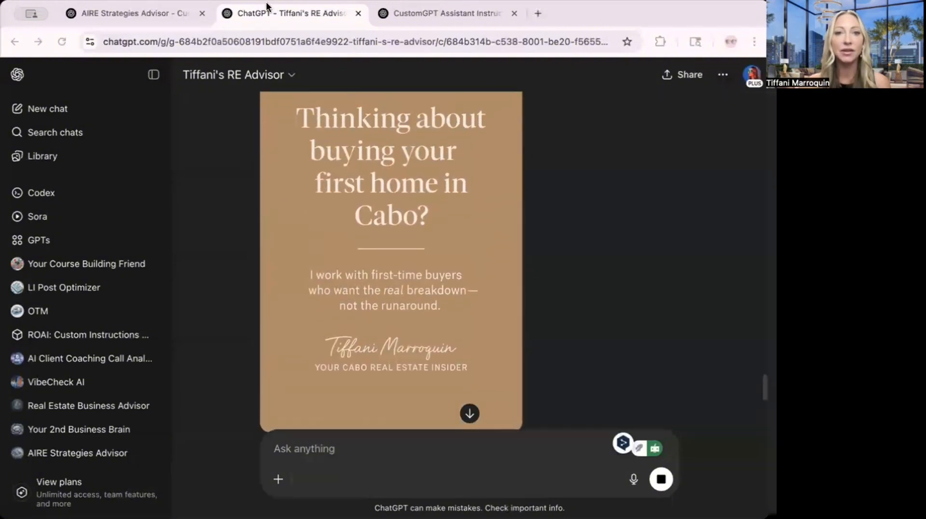
scroll(429, 145, "up", 5)
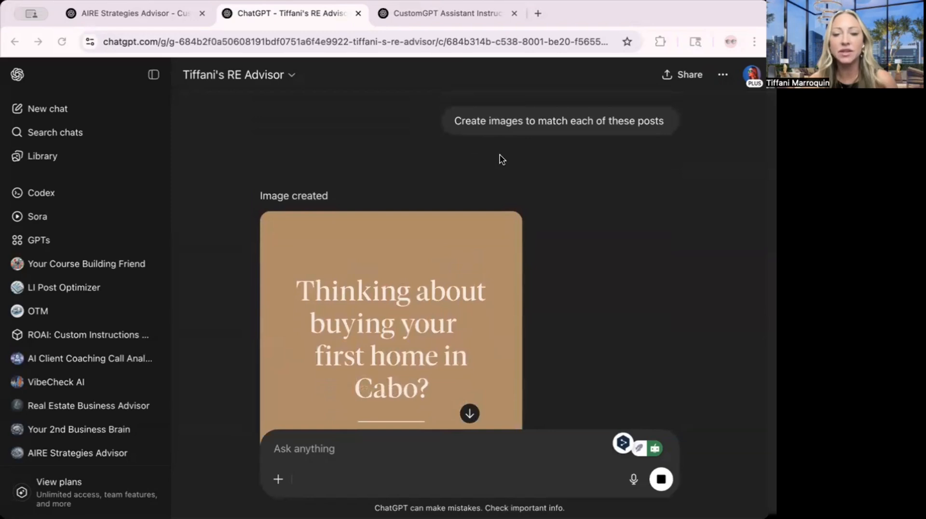
scroll(500, 155, "down", 5)
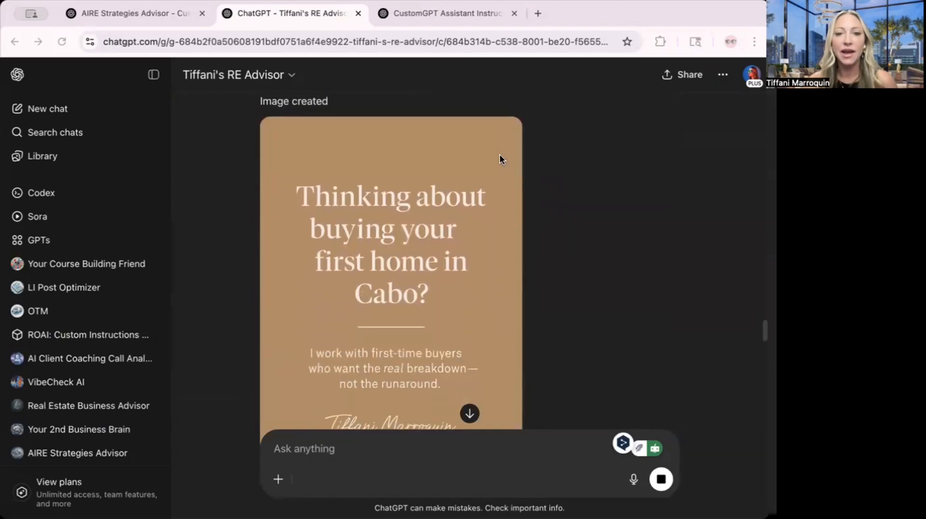
scroll(501, 160, "down", 15)
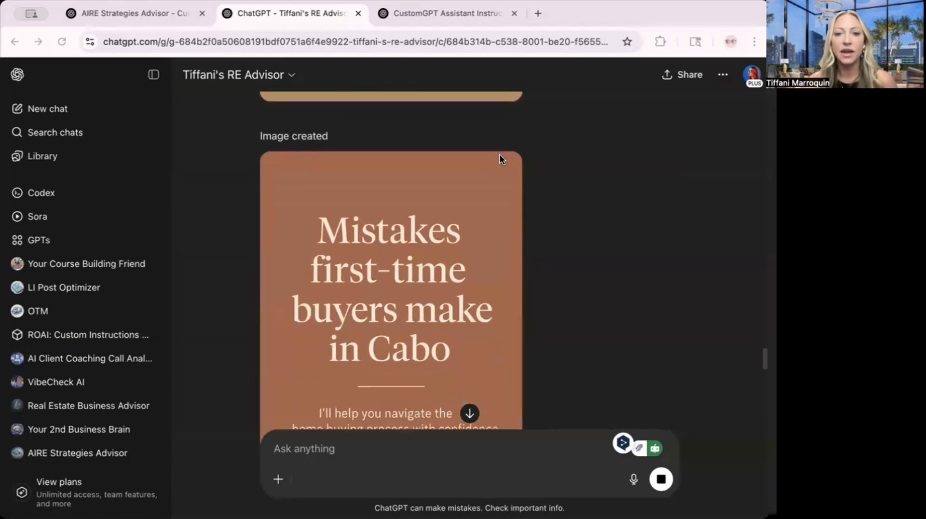
scroll(500, 156, "down", 3)
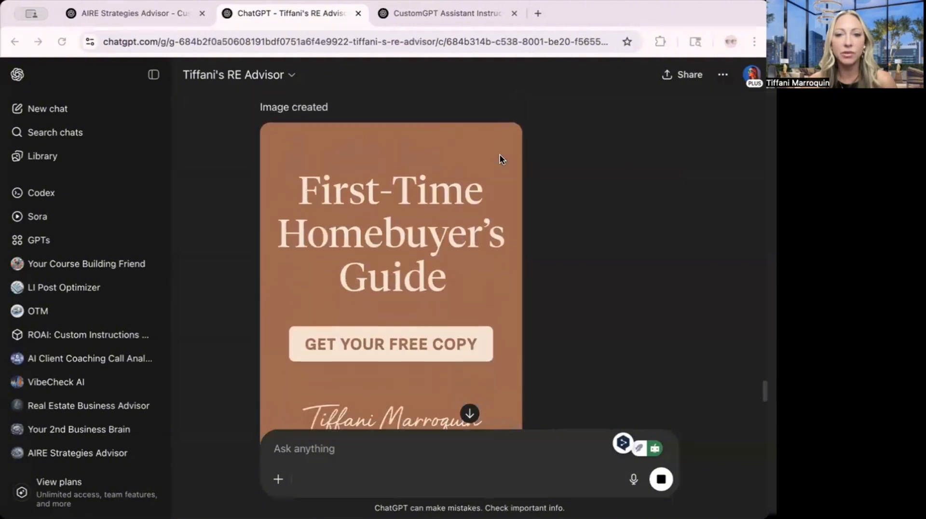
scroll(500, 157, "down", 2)
scroll(499, 154, "down", 8)
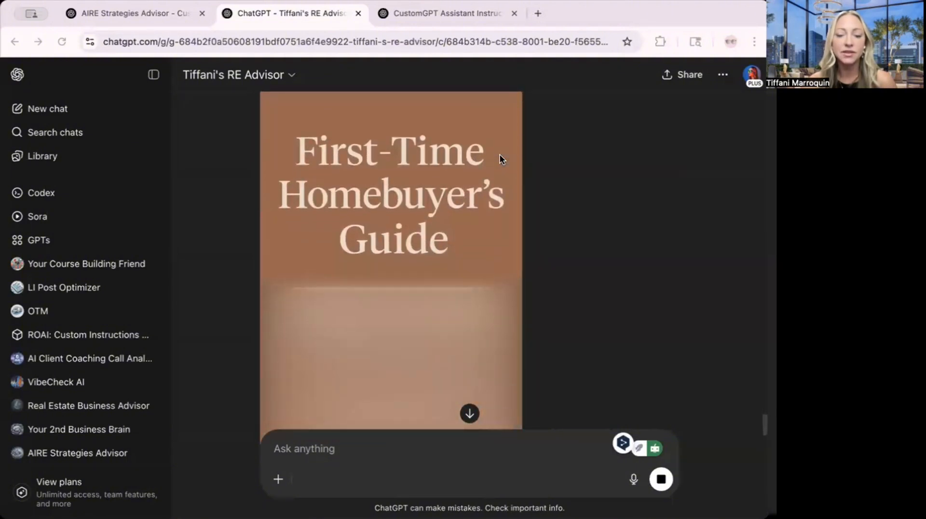
scroll(500, 154, "up", 5)
scroll(499, 154, "up", 15)
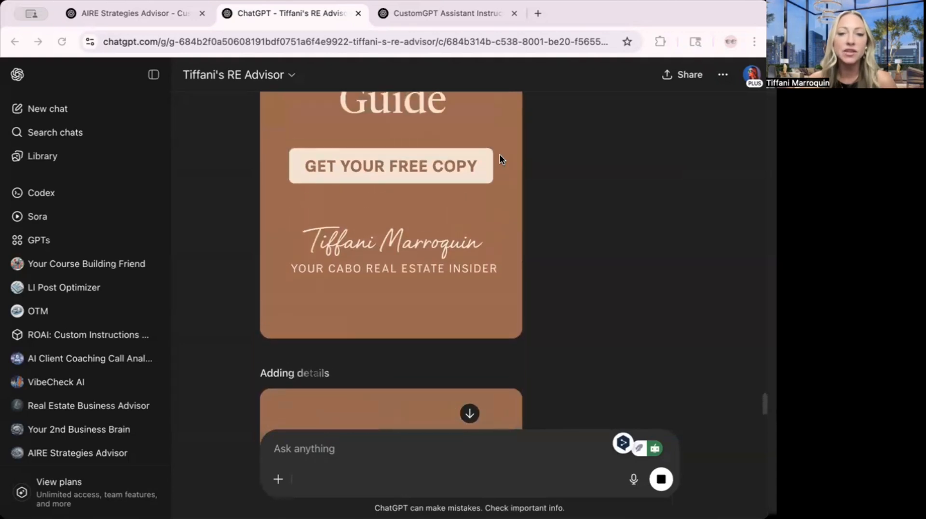
scroll(500, 155, "up", 7)
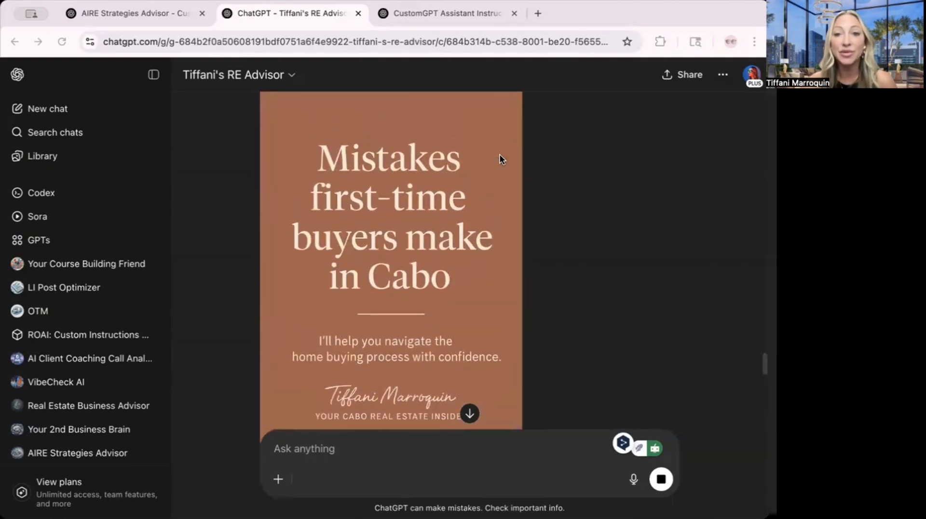
scroll(499, 159, "up", 1)
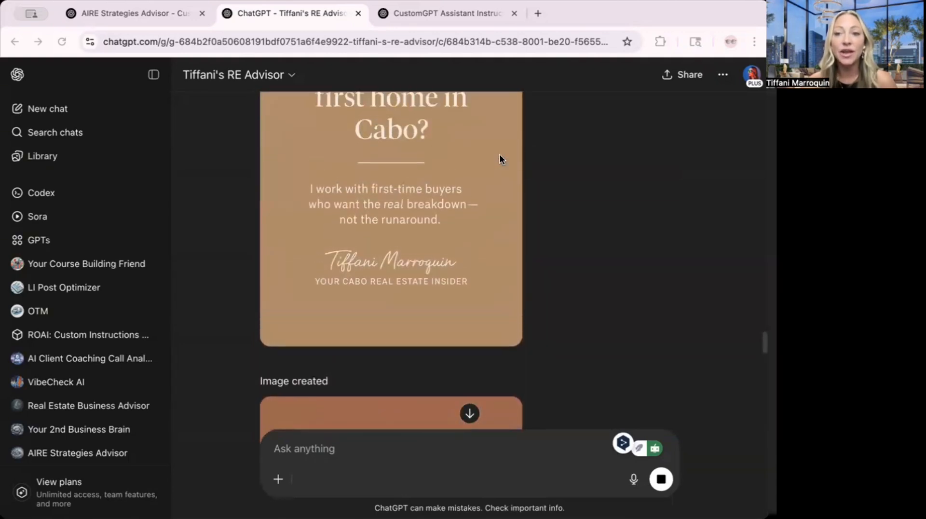